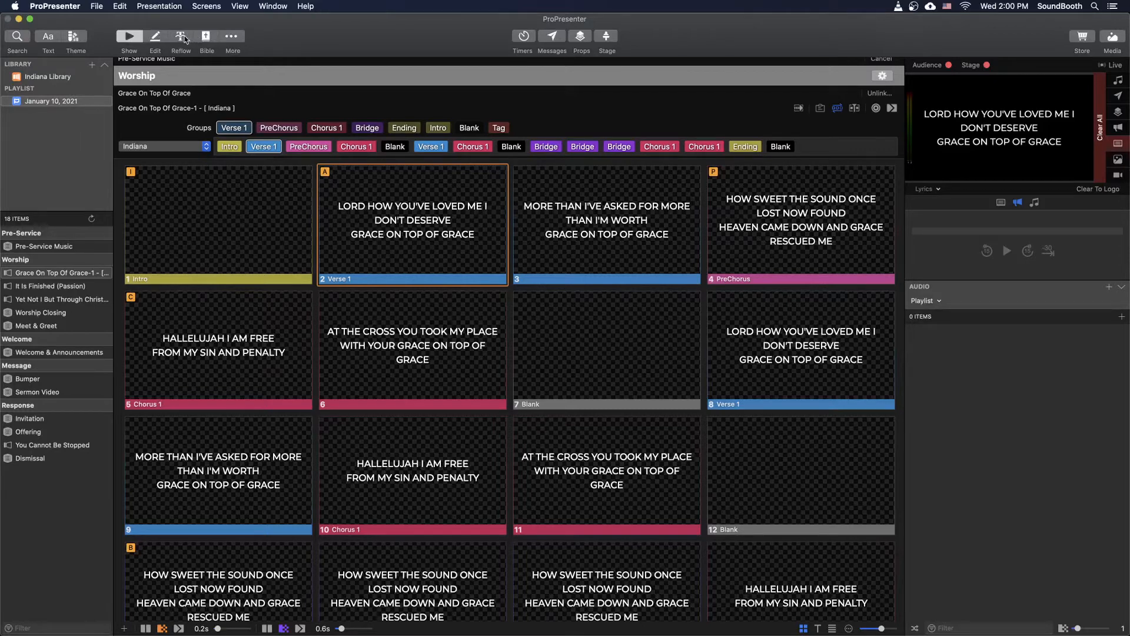
- View the song's first Verse 1 slide in the slide editor and return to the slide overview
click(231, 36)
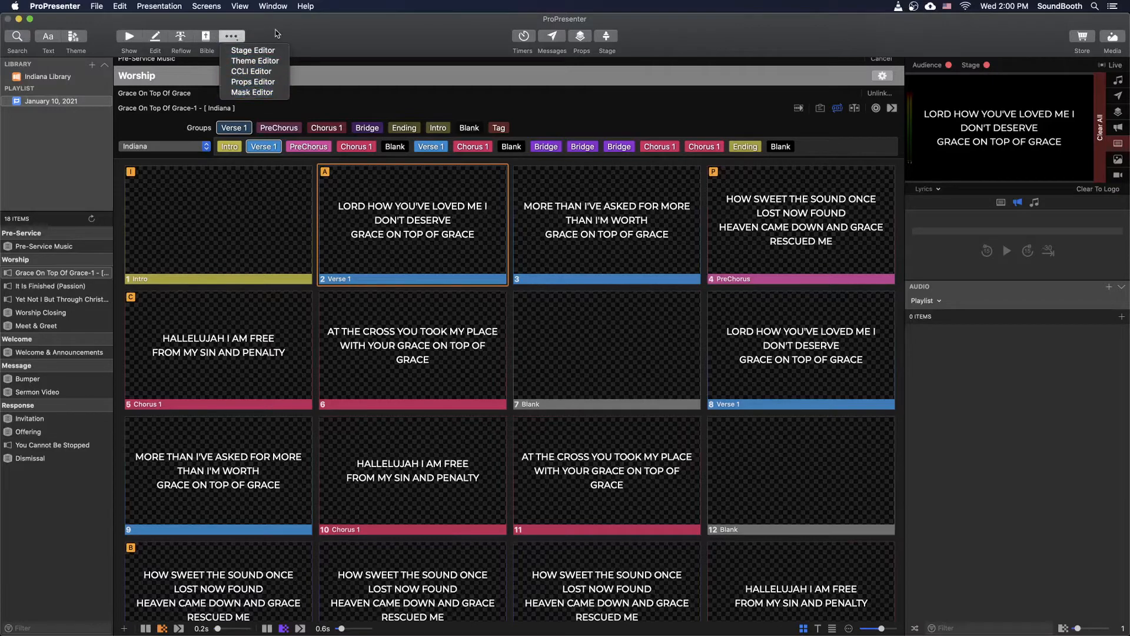
click(278, 34)
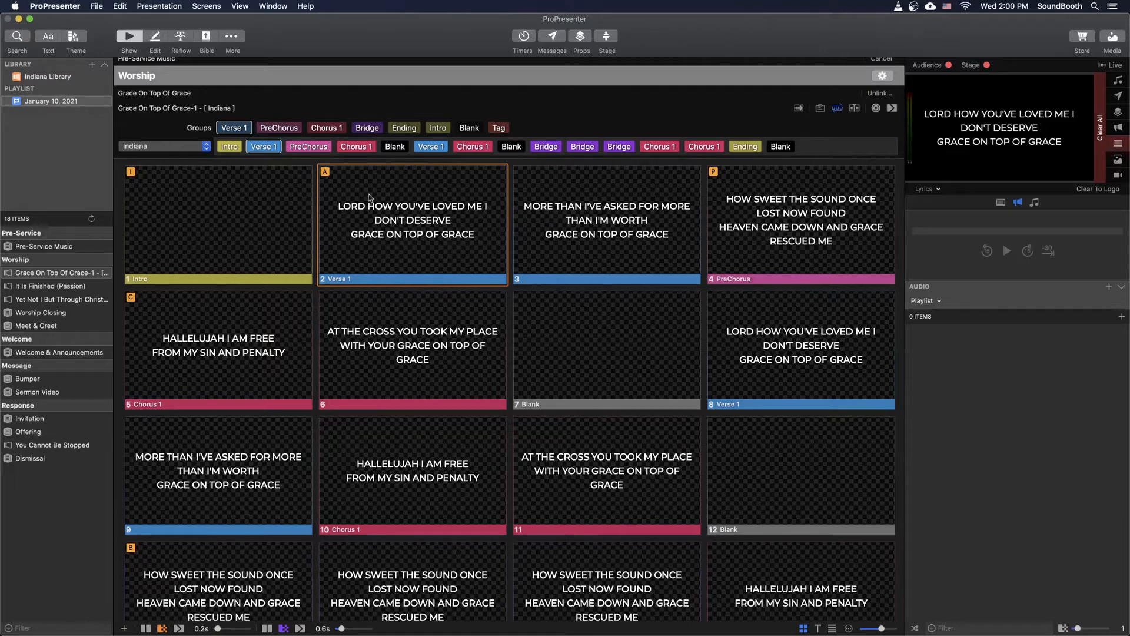
click(162, 38)
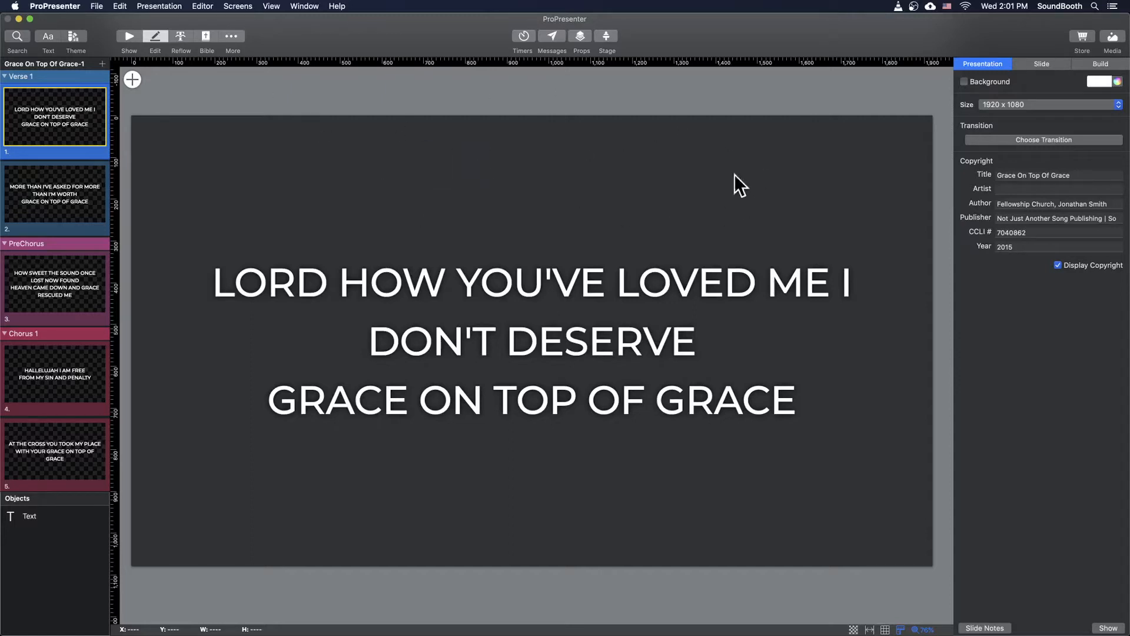
click(129, 37)
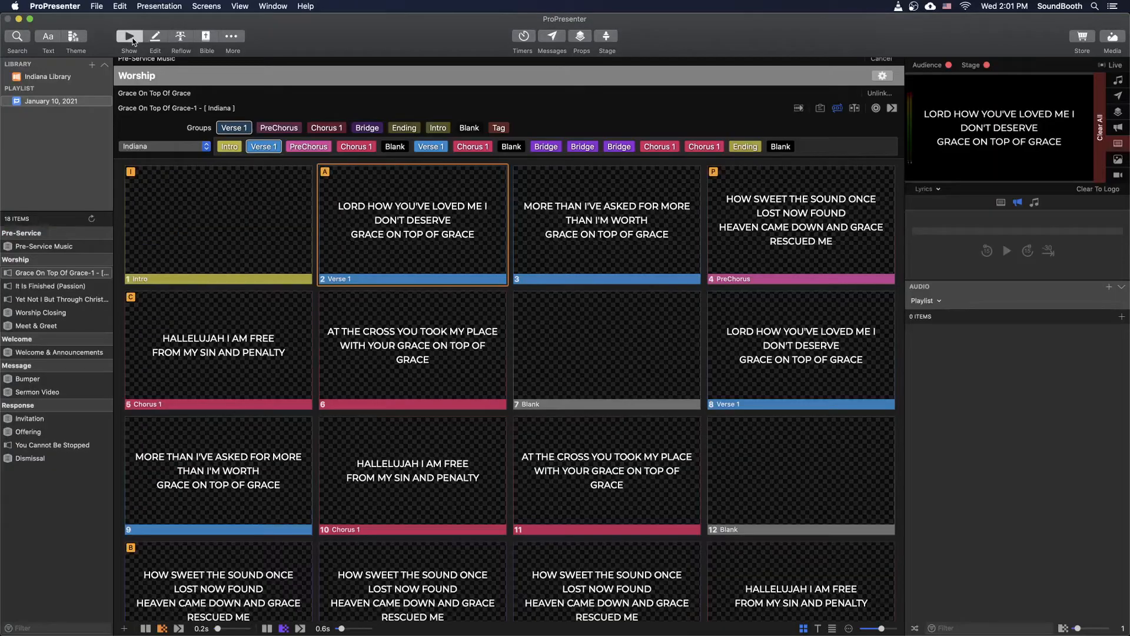
- Open the song Grace On Top Of Grace in the Reflow Editor and look through its lyrics
click(180, 39)
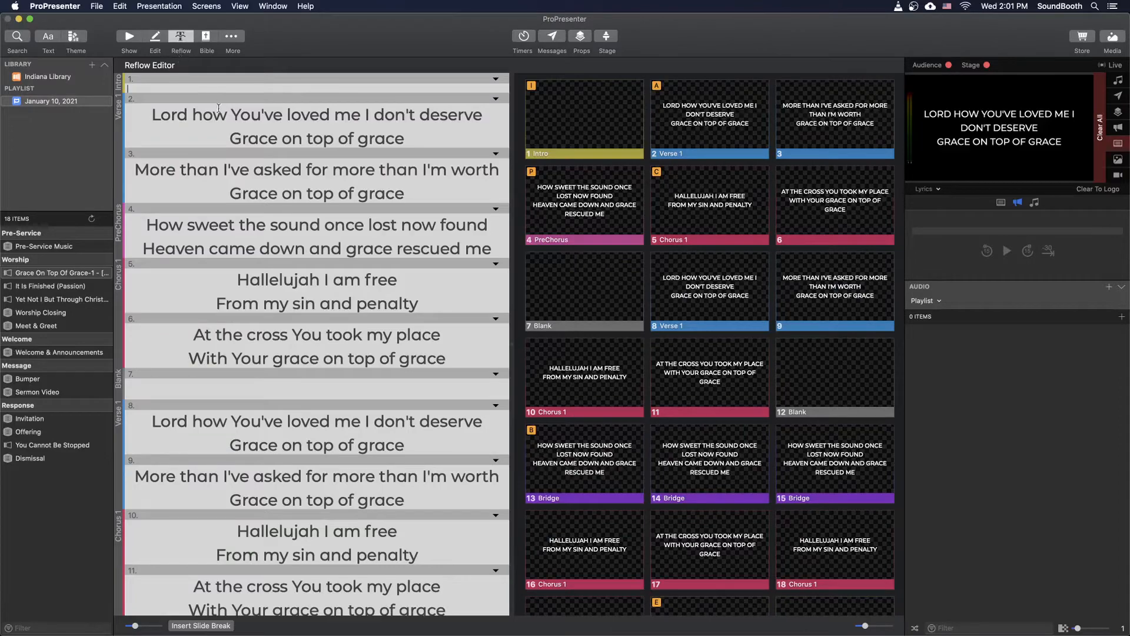
scroll(343, 287, down, 5)
scroll(343, 287, down, 7)
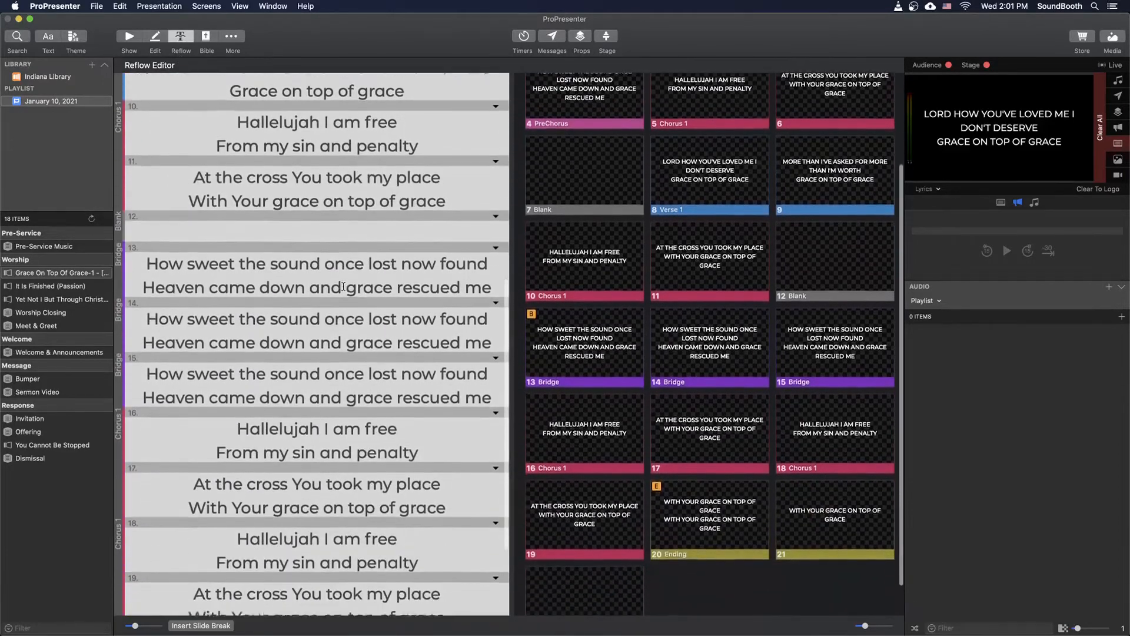
scroll(343, 286, up, 12)
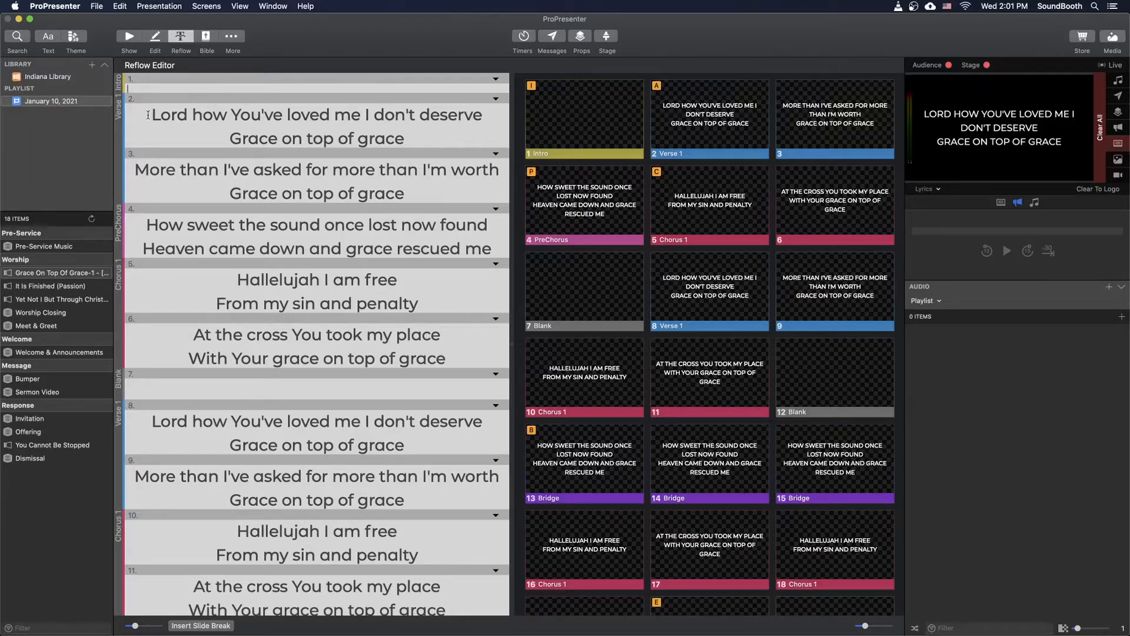
- Try a line break before "don't deserve" in the first Verse 1 slide, then remove it
drag(148, 115, 490, 122)
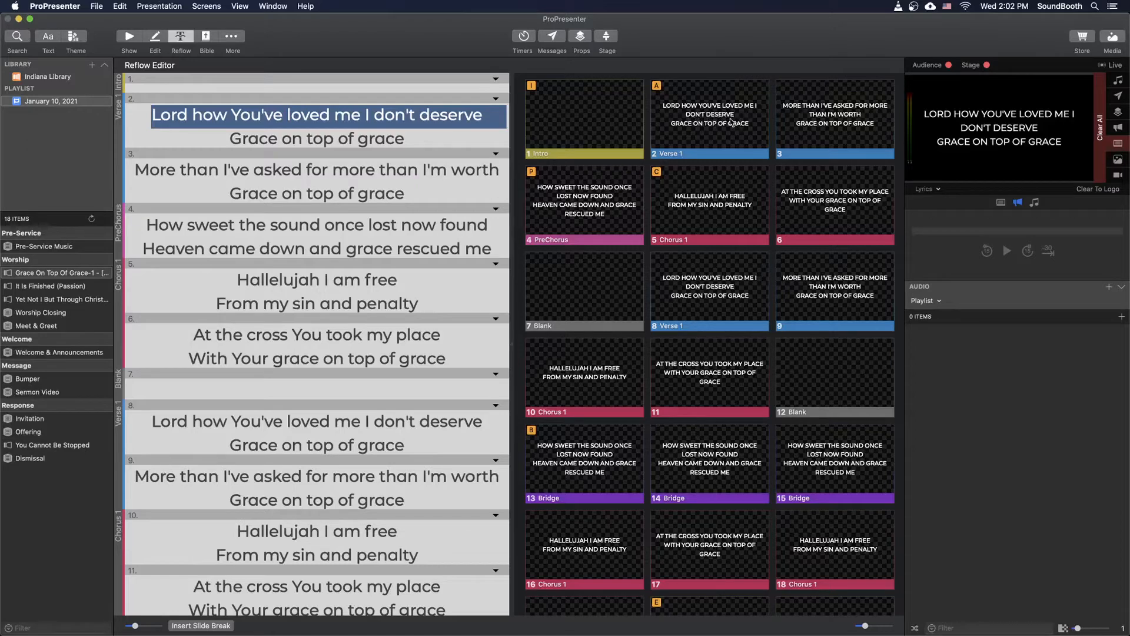
click(394, 116)
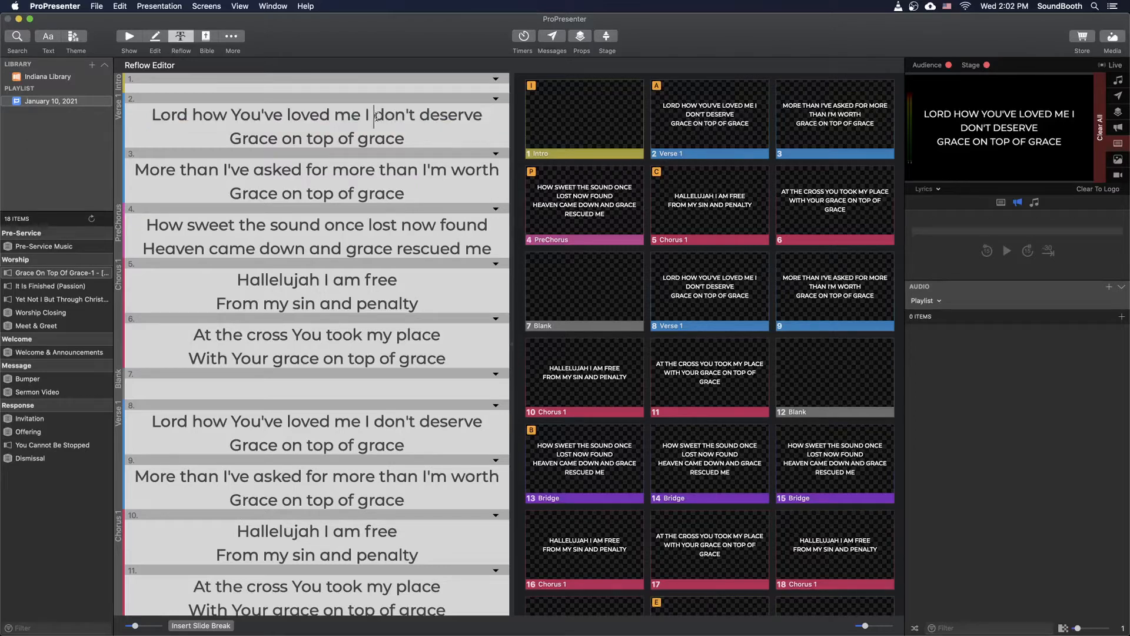
key(Return)
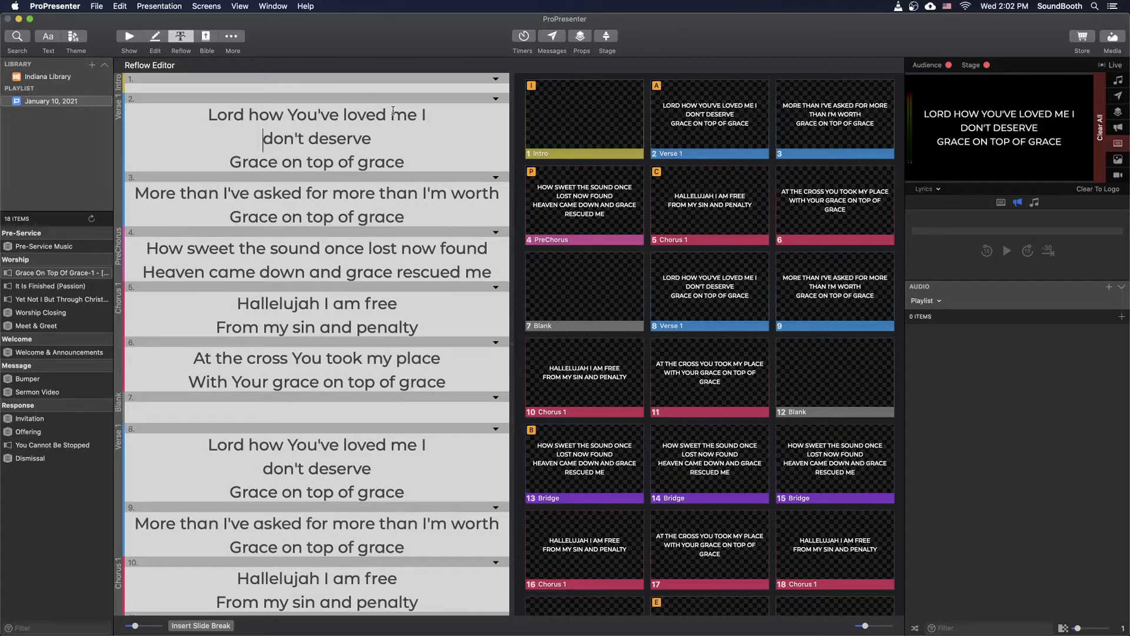
key(BackSpace)
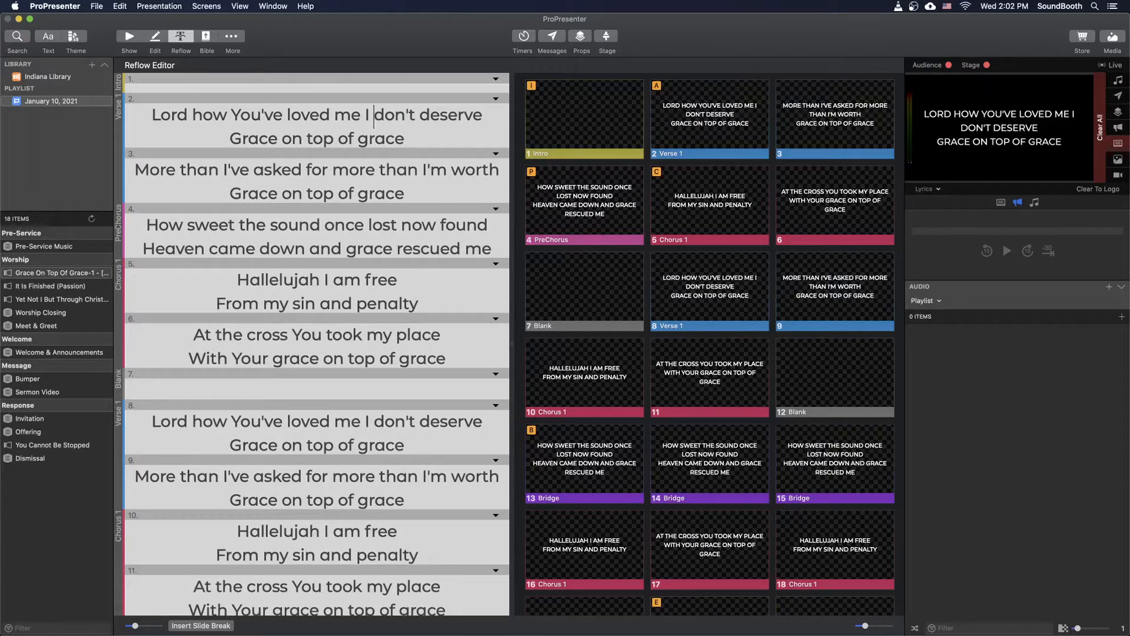
key(Return)
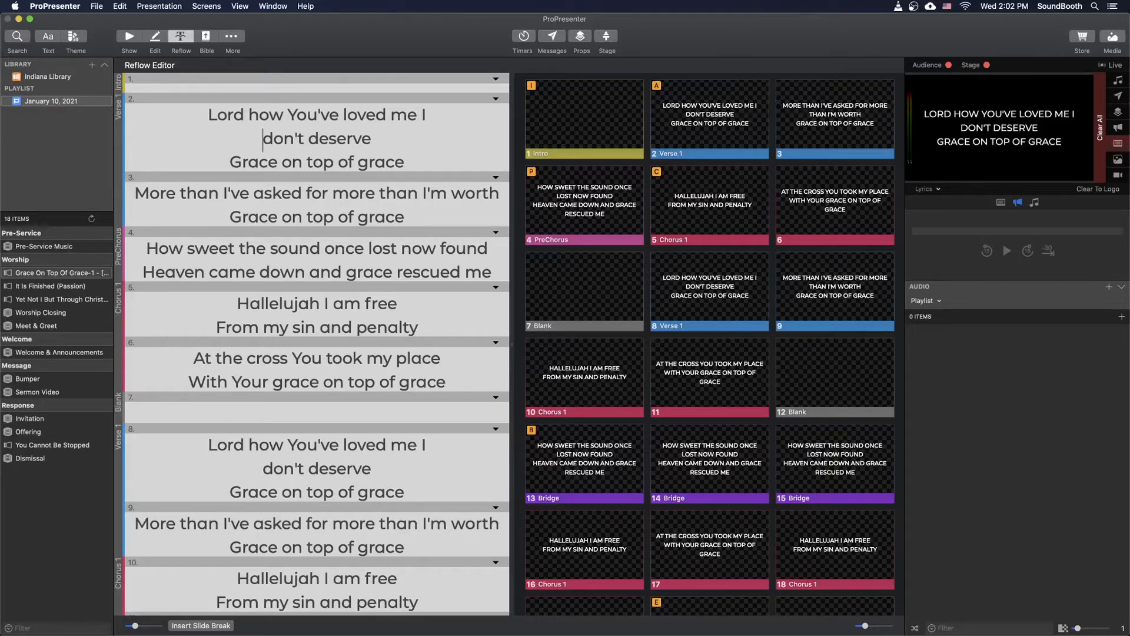
key(BackSpace)
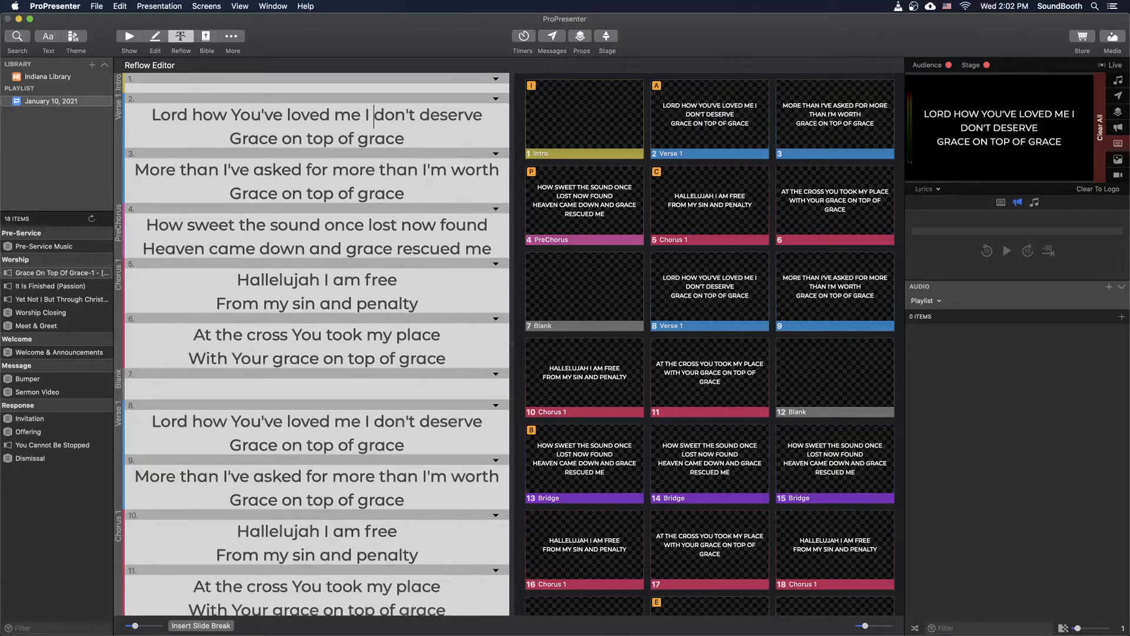
- Insert line breaks before "I don't deserve" and "more than I'm worth" in the two Verse 1 slides
click(364, 114)
key(Return)
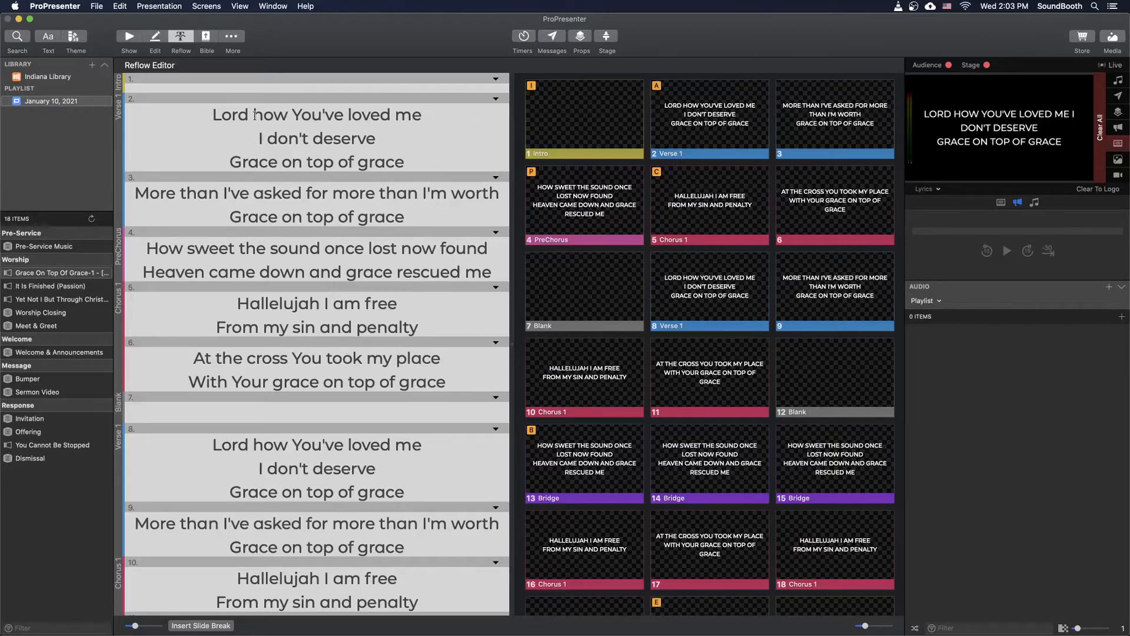
click(378, 139)
click(334, 193)
key(Return)
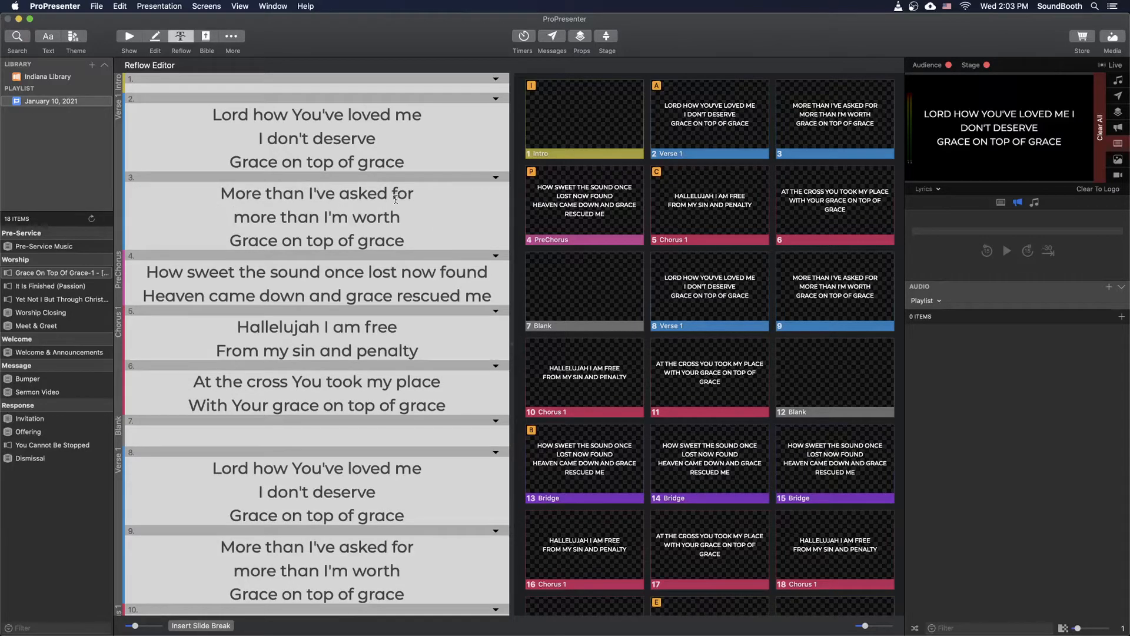
drag(422, 194, 222, 241)
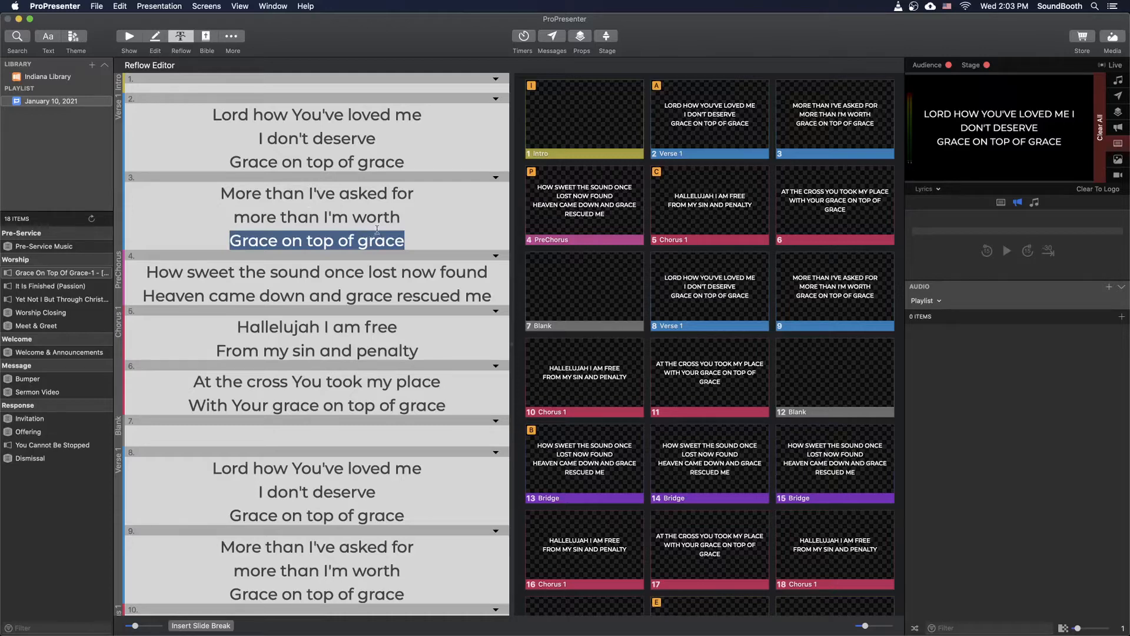
click(398, 218)
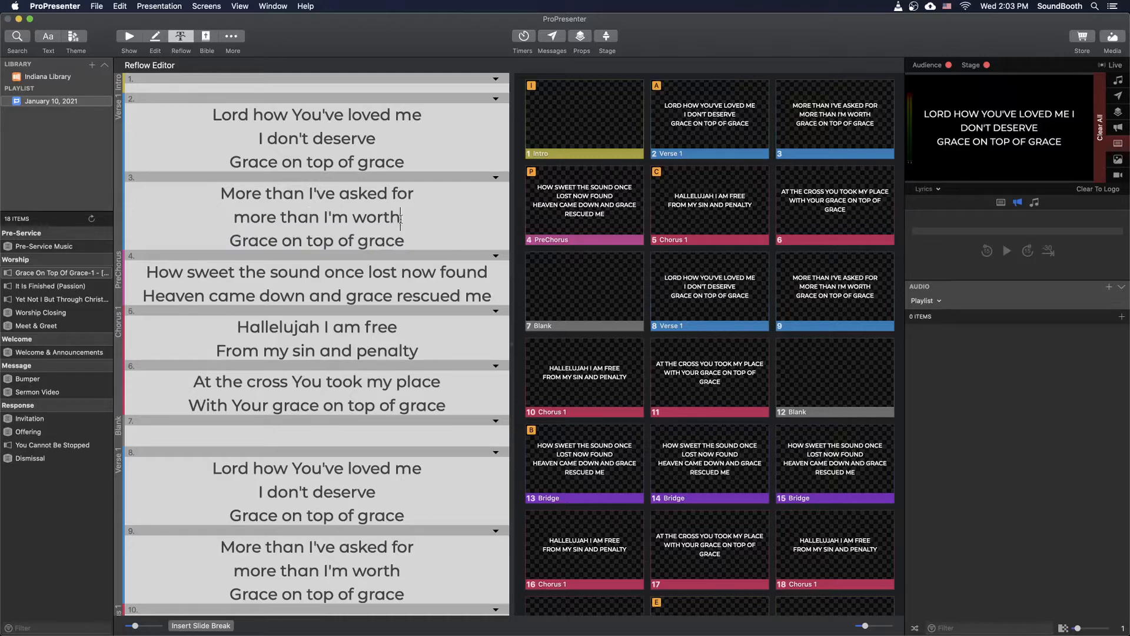
- Insert line breaks before "once lost now found" and "and grace rescued me" in the PreChorus slide
click(326, 273)
key(Return)
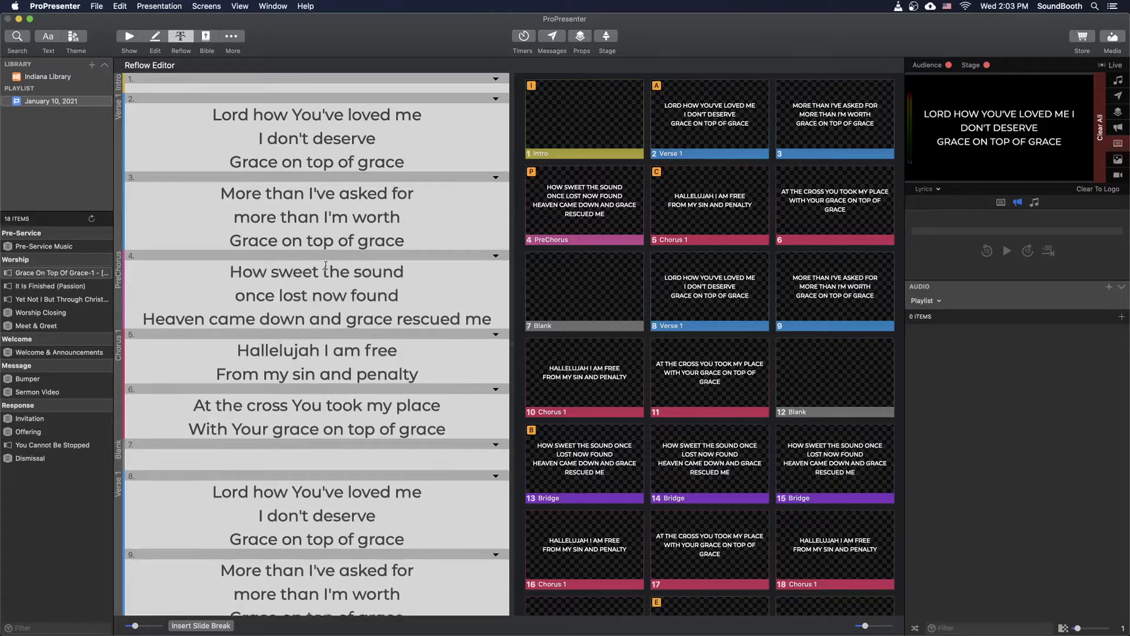
click(312, 319)
key(Return)
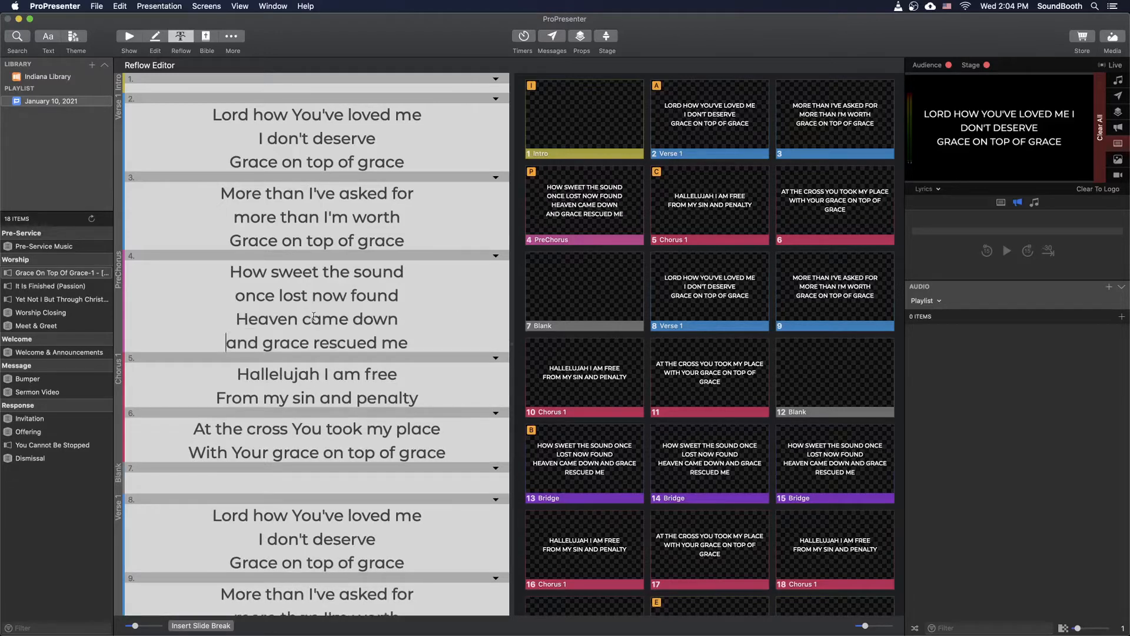
- Split the PreChorus into two slides with a slide break before "Heaven came down"
click(405, 299)
click(233, 315)
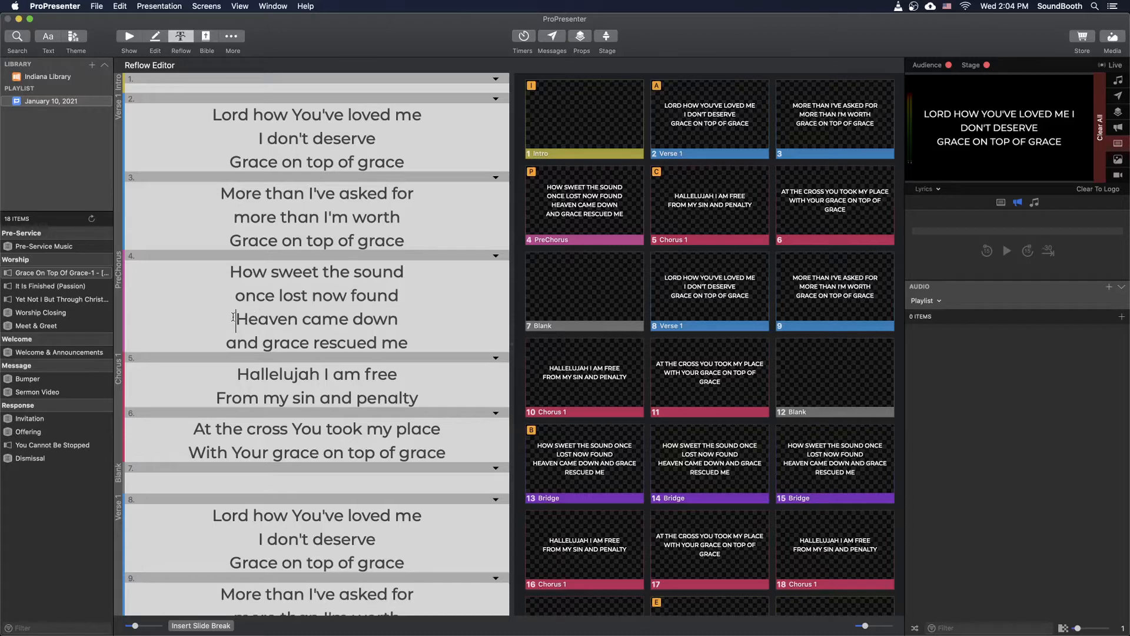
click(200, 625)
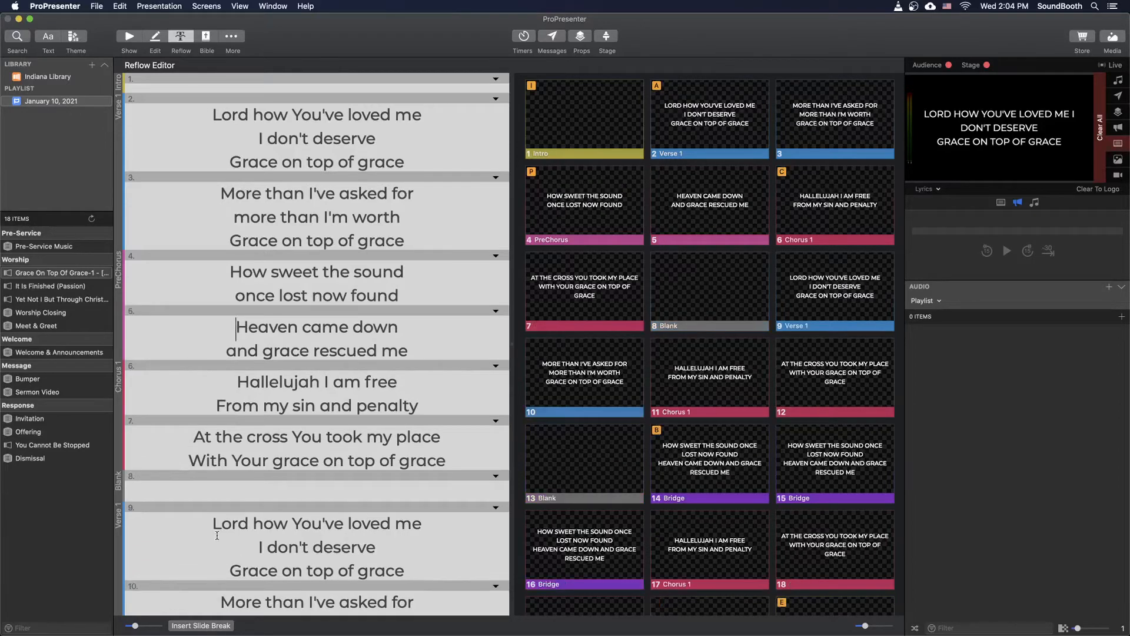
- Insert slide breaks so that "Grace on top of grace" gets its own slide in both parts of Verse 1
click(220, 163)
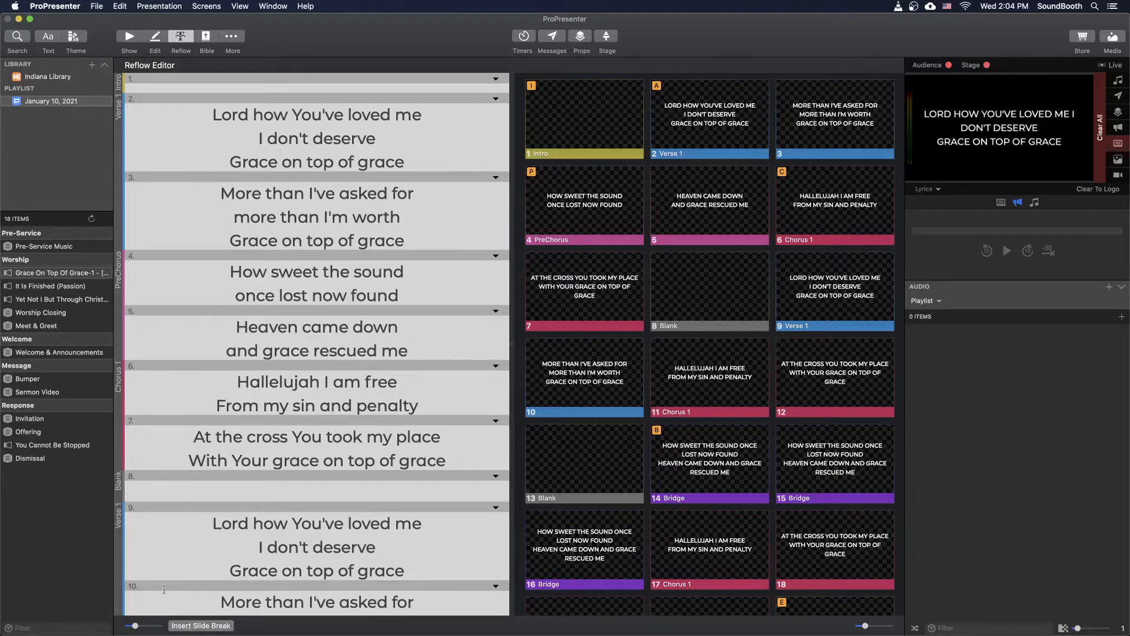
click(192, 626)
click(229, 246)
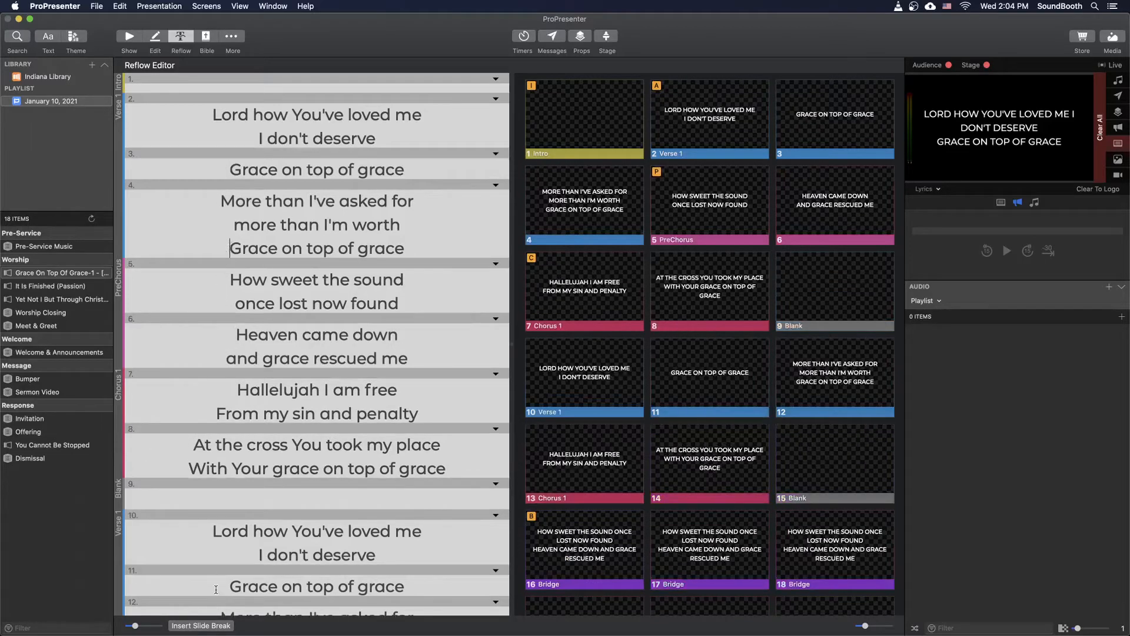
click(213, 625)
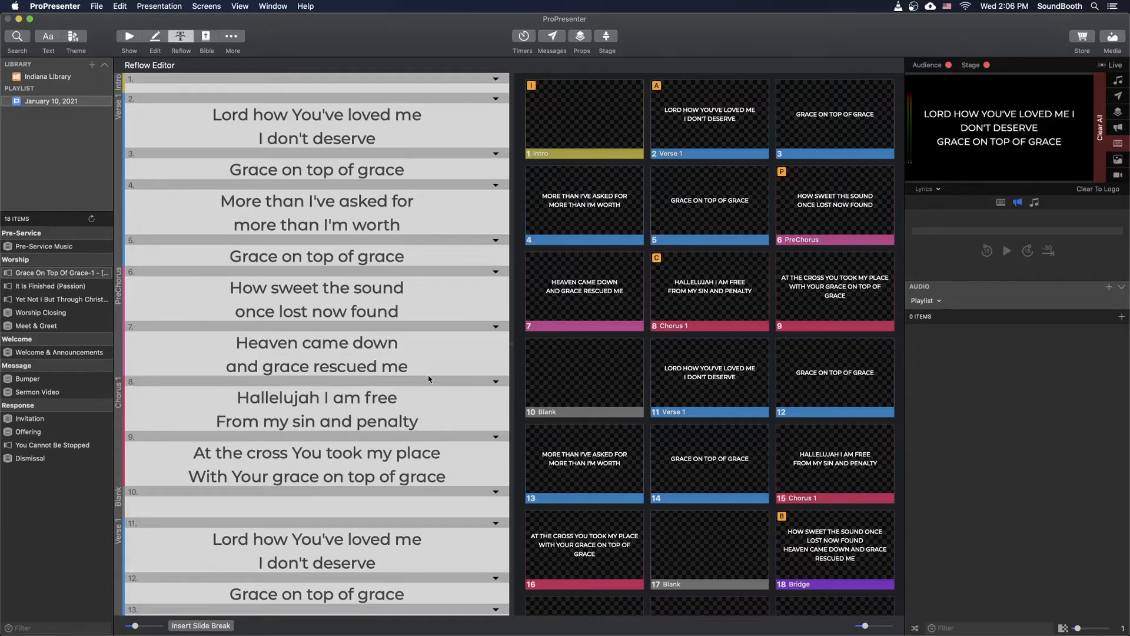
- Insert a line break before "You took my place" in the second Chorus 1 slide
scroll(431, 381, down, 3)
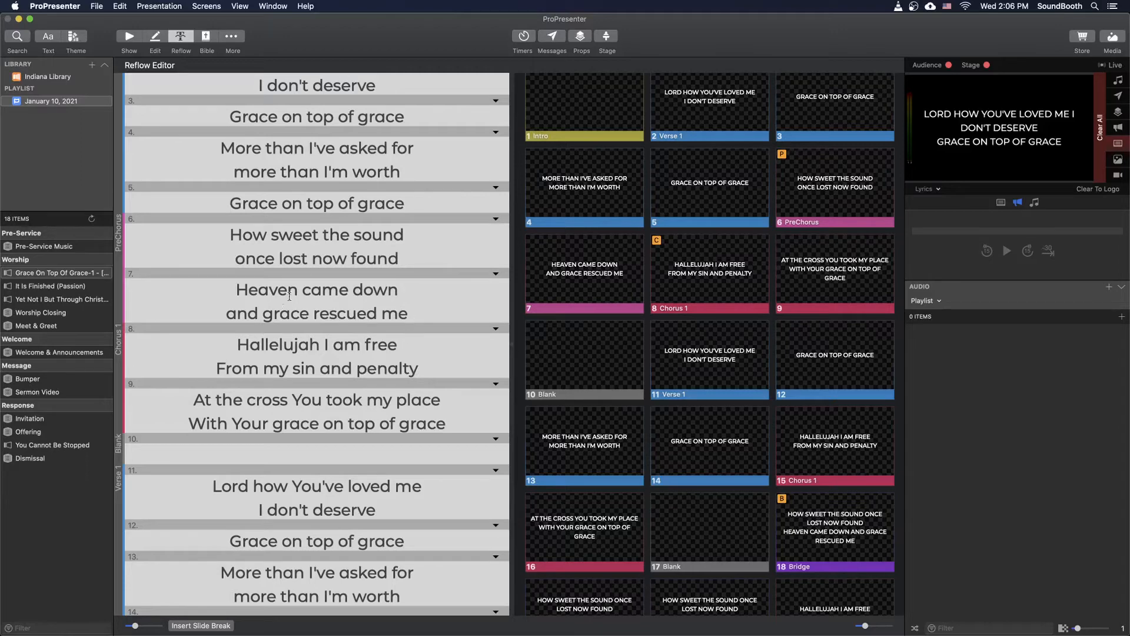
scroll(348, 293, down, 3)
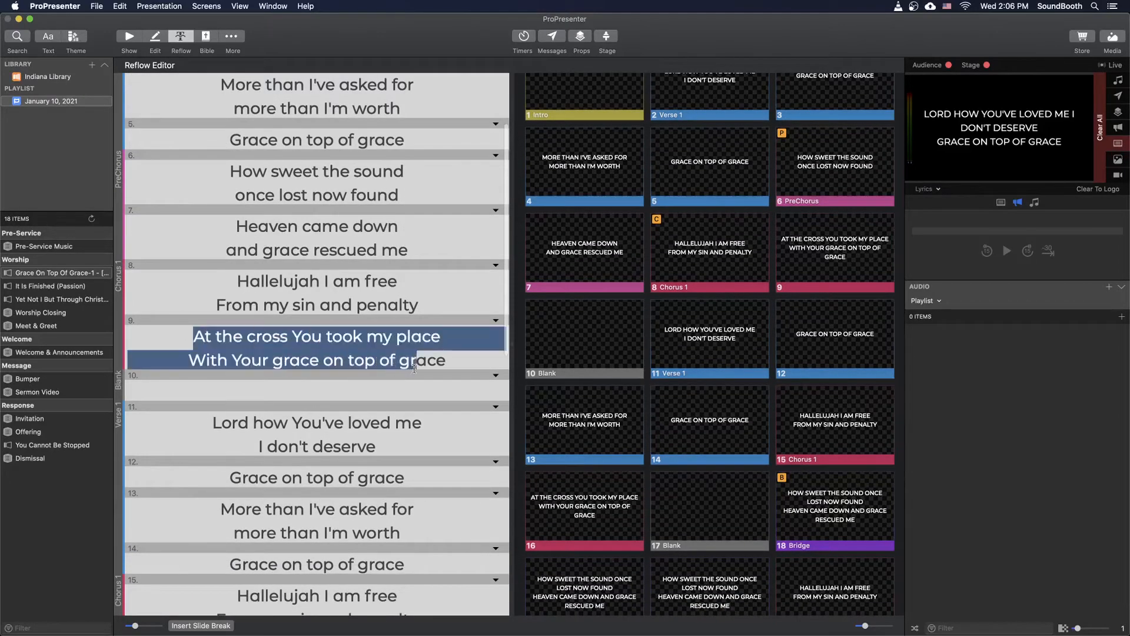
drag(195, 336, 447, 360)
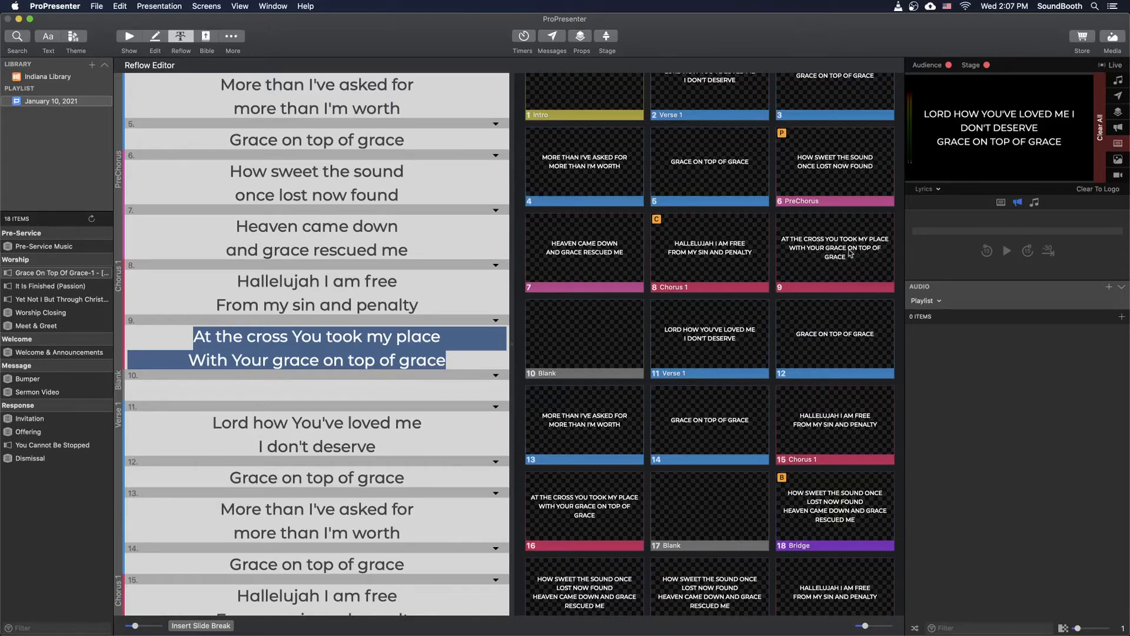
click(302, 337)
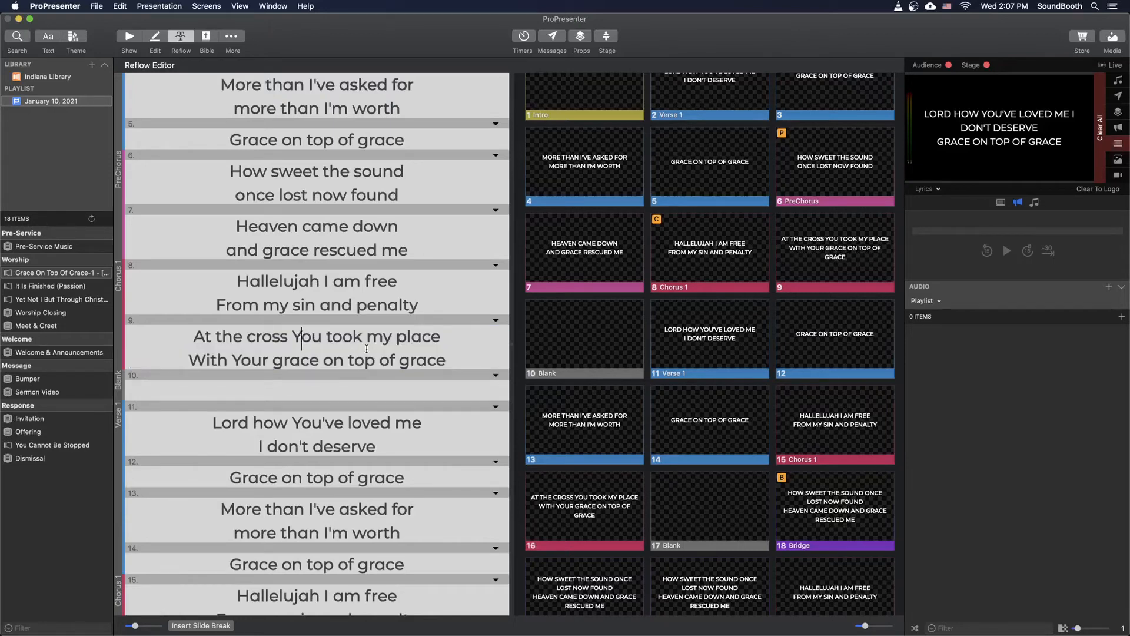
key(Left)
key(Return)
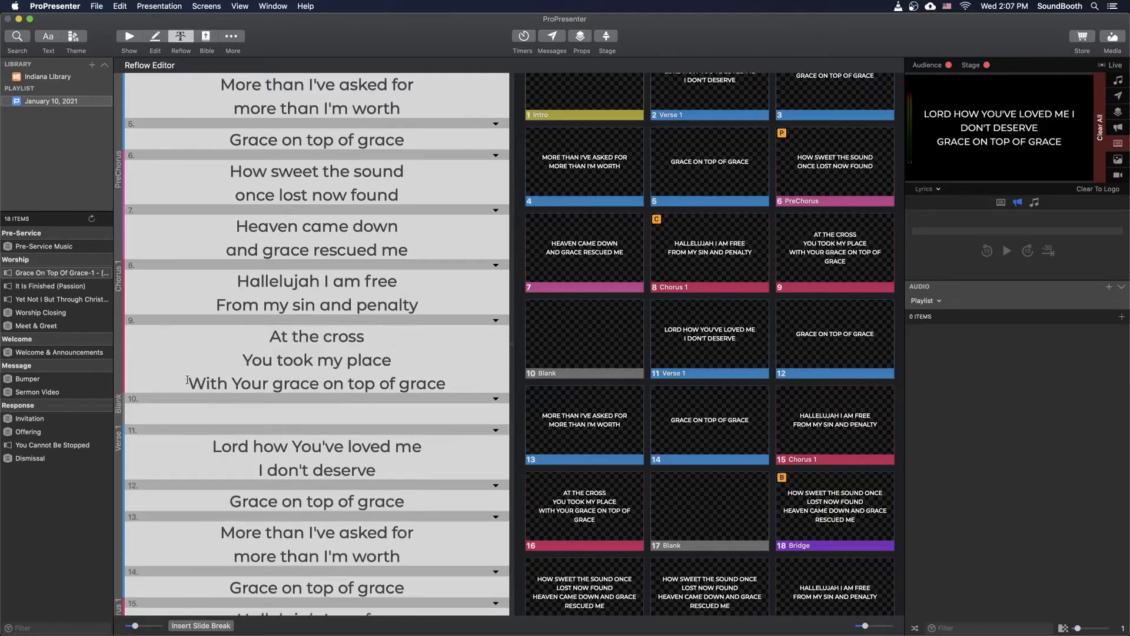
- Put "With Your grace on top of grace" on its own Chorus 1 slide, with a line break after "With Your"
click(223, 626)
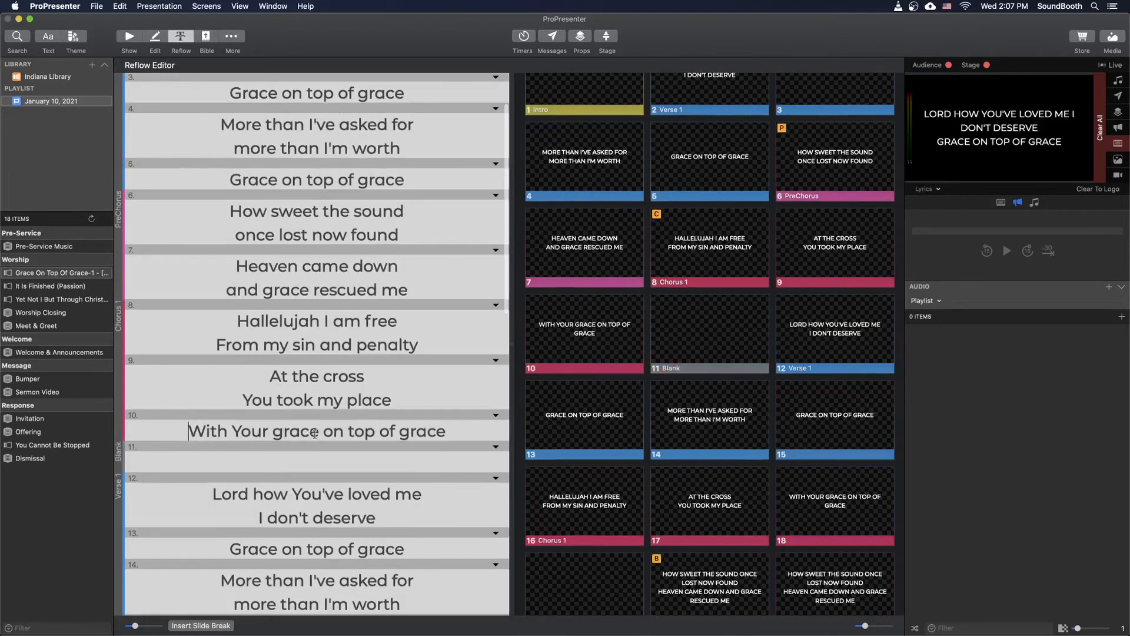
click(274, 430)
key(Return)
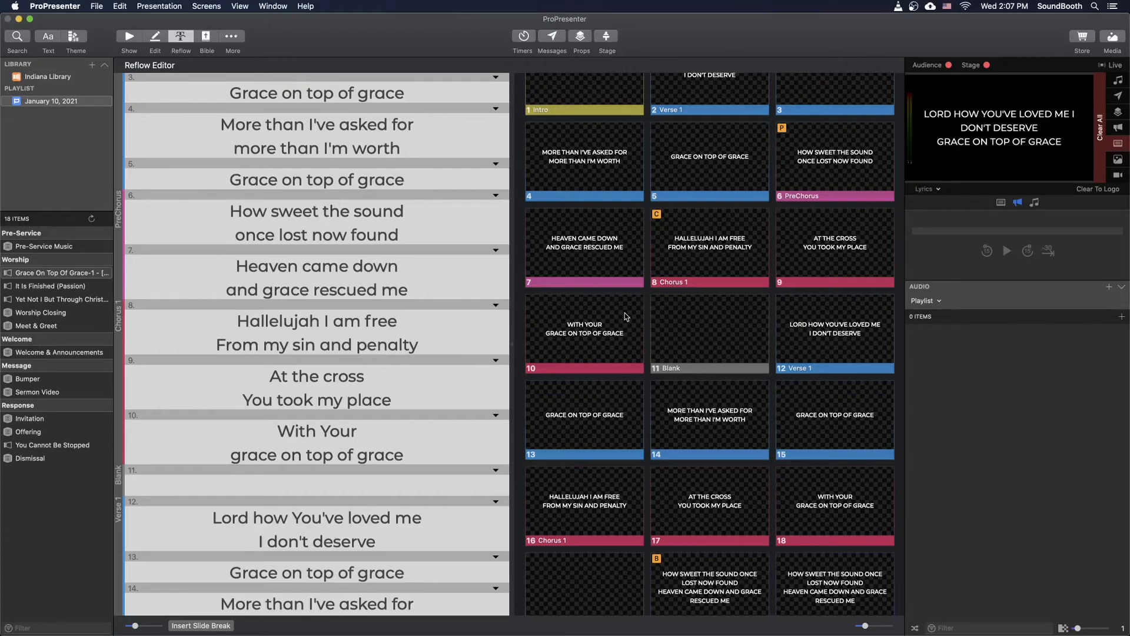
- Review the reflowed verse, PreChorus and chorus slides, including their repeats further down the song
scroll(441, 381, down, 5)
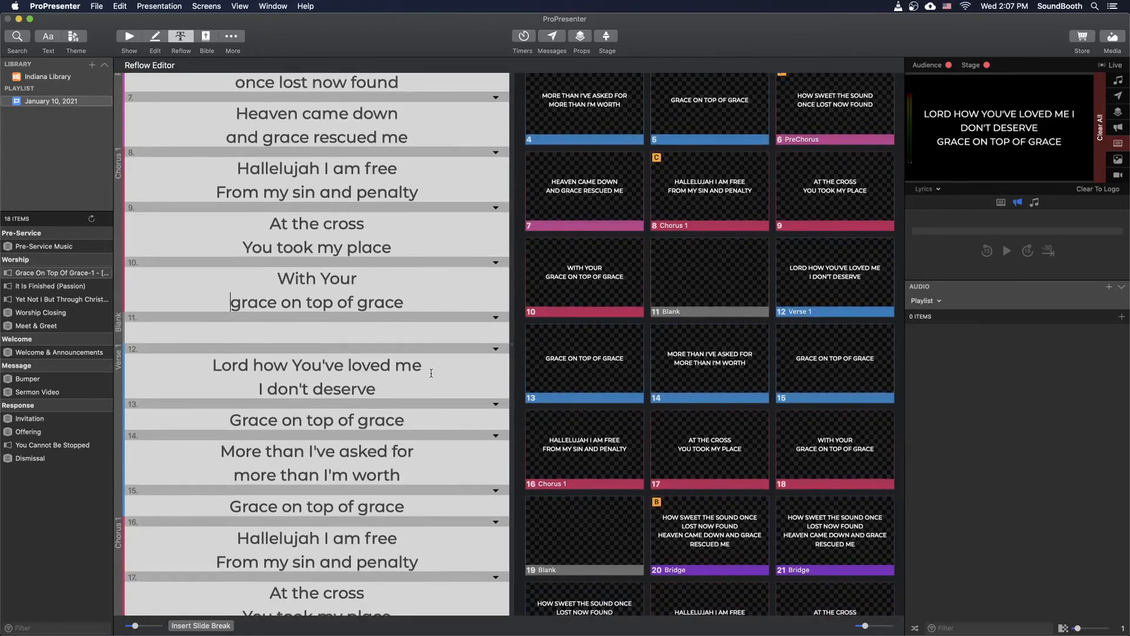
scroll(431, 370, down, 4)
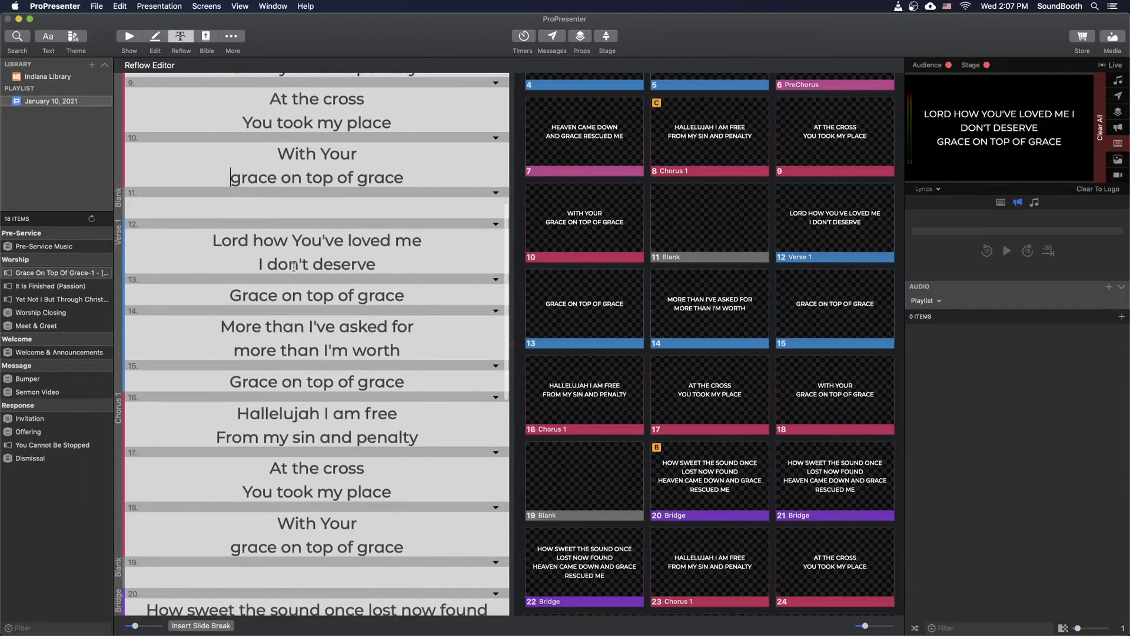
scroll(304, 330, up, 10)
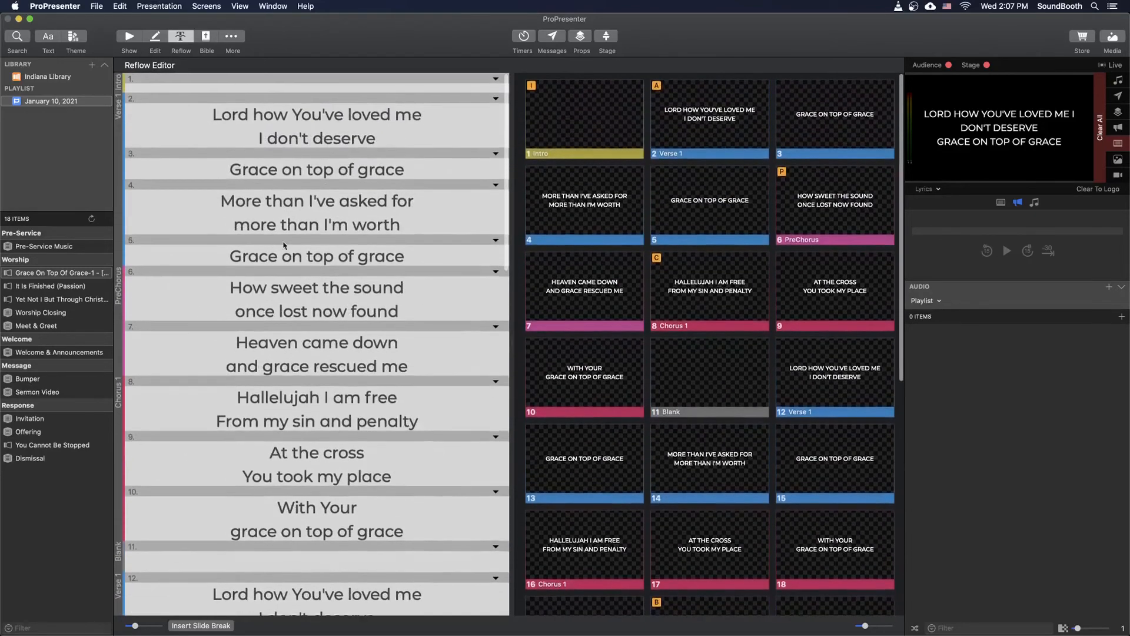
scroll(299, 226, down, 8)
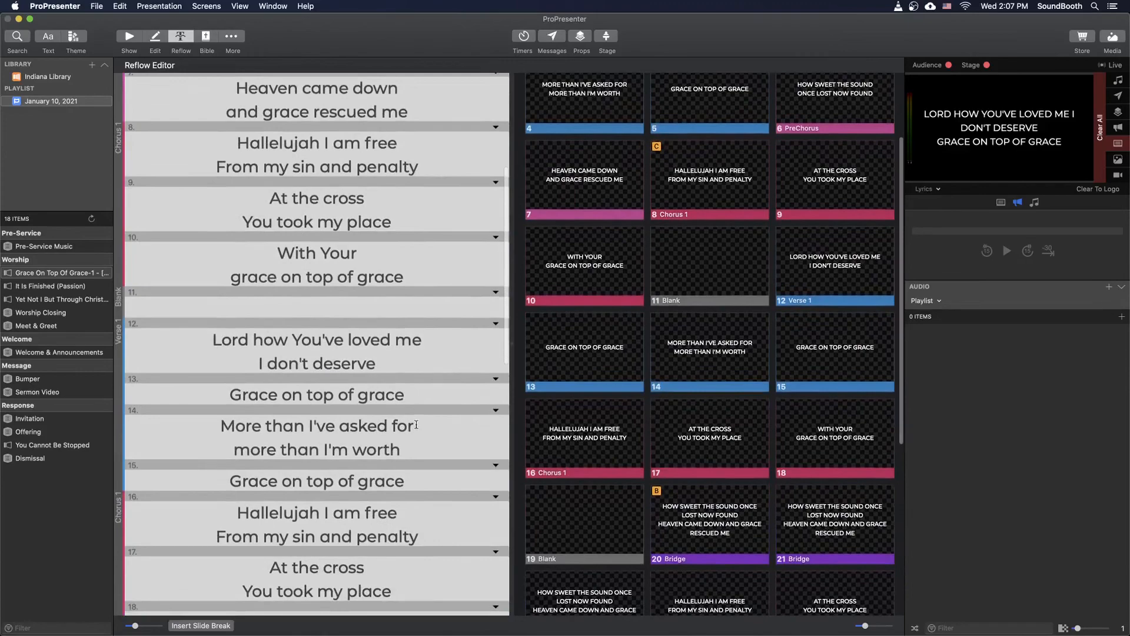
- Break the Bridge lyrics before "once lost now found" and "and grace rescued me", with a slide break before "Heaven came down"
scroll(393, 402, down, 5)
scroll(346, 347, down, 8)
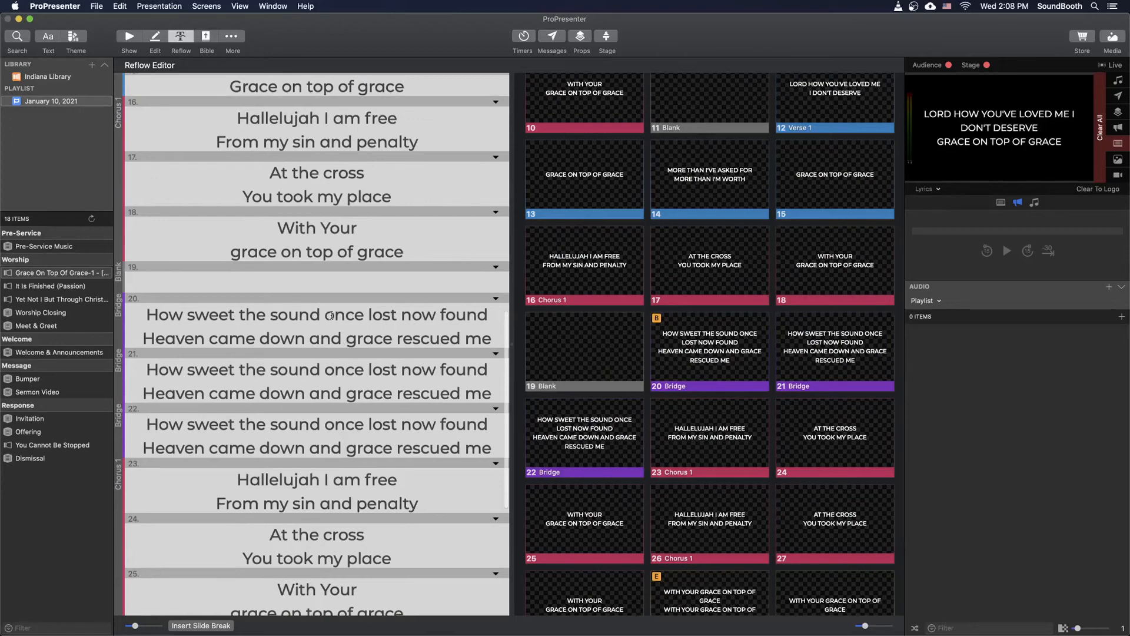
click(326, 314)
key(Return)
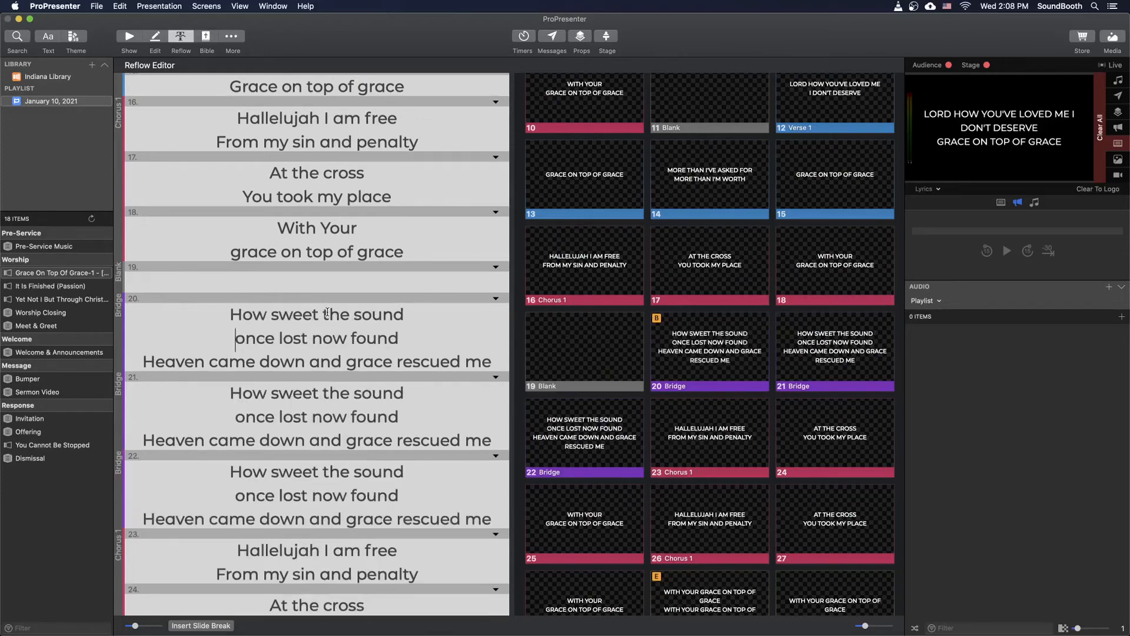
click(310, 360)
key(Return)
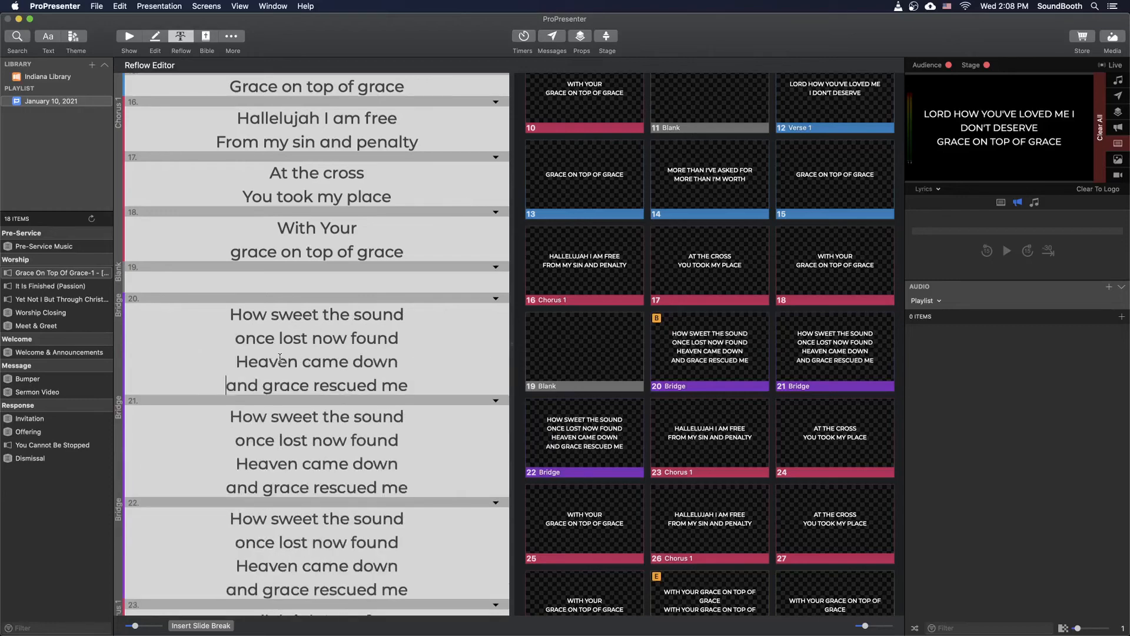
click(227, 361)
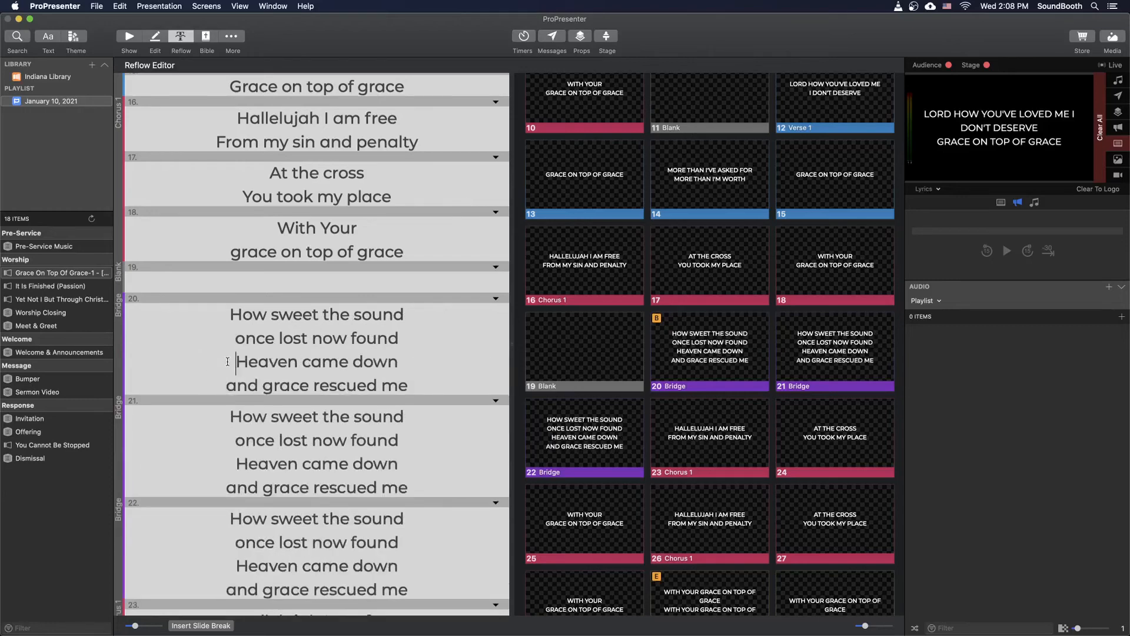
click(207, 625)
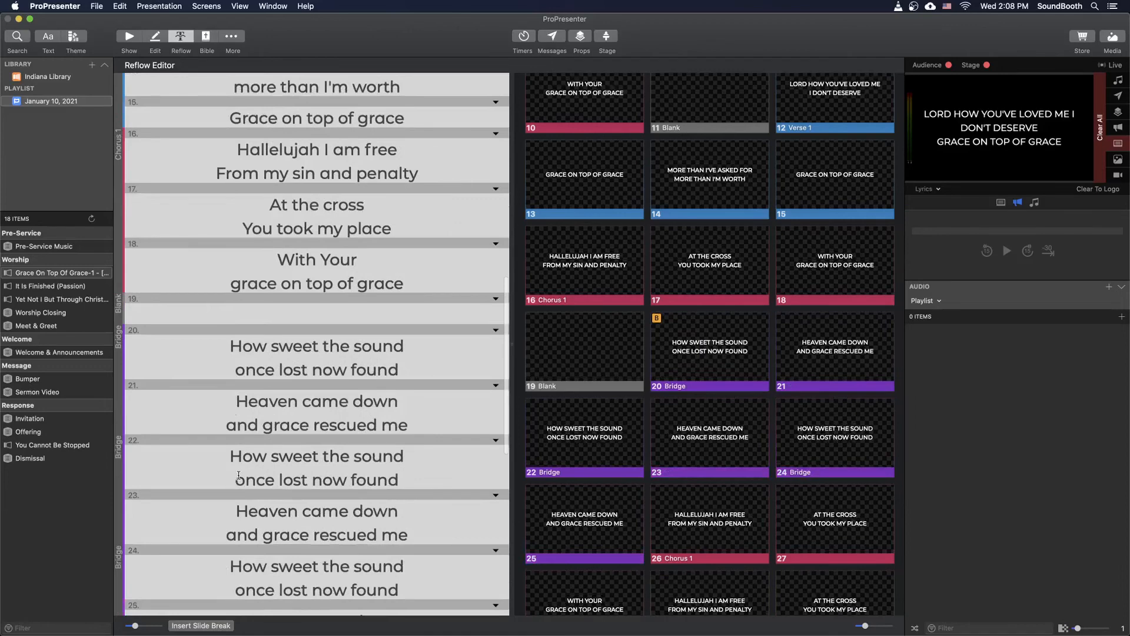
- Try a line break after "With Your grace" in the first line of the Ending
scroll(235, 477, down, 1)
scroll(235, 477, down, 3)
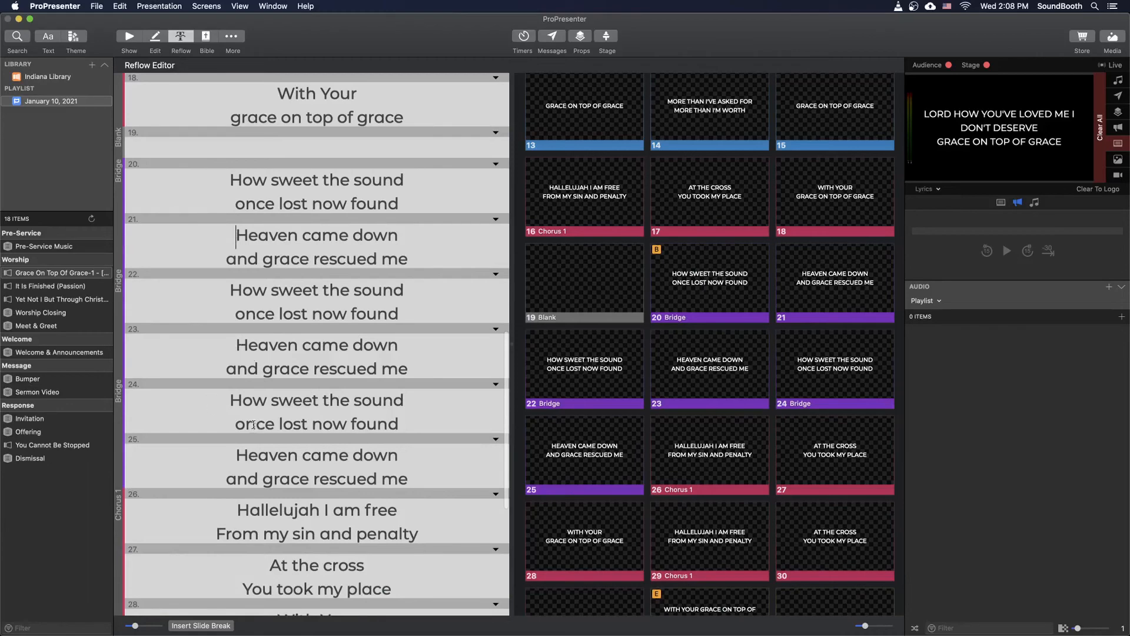
scroll(256, 421, down, 2)
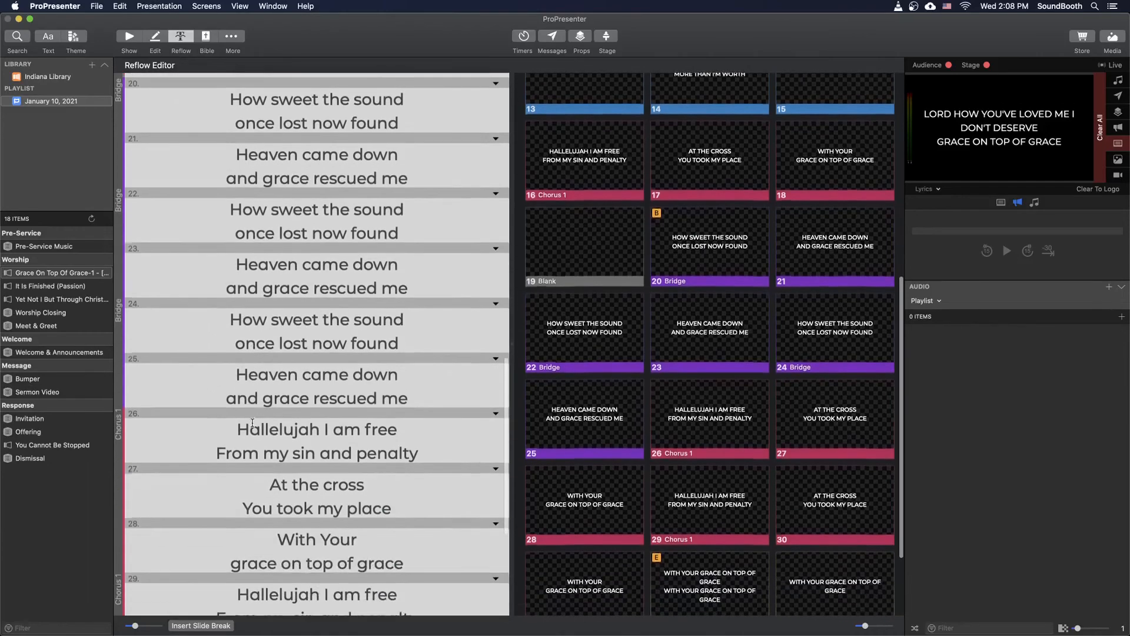
scroll(262, 419, down, 6)
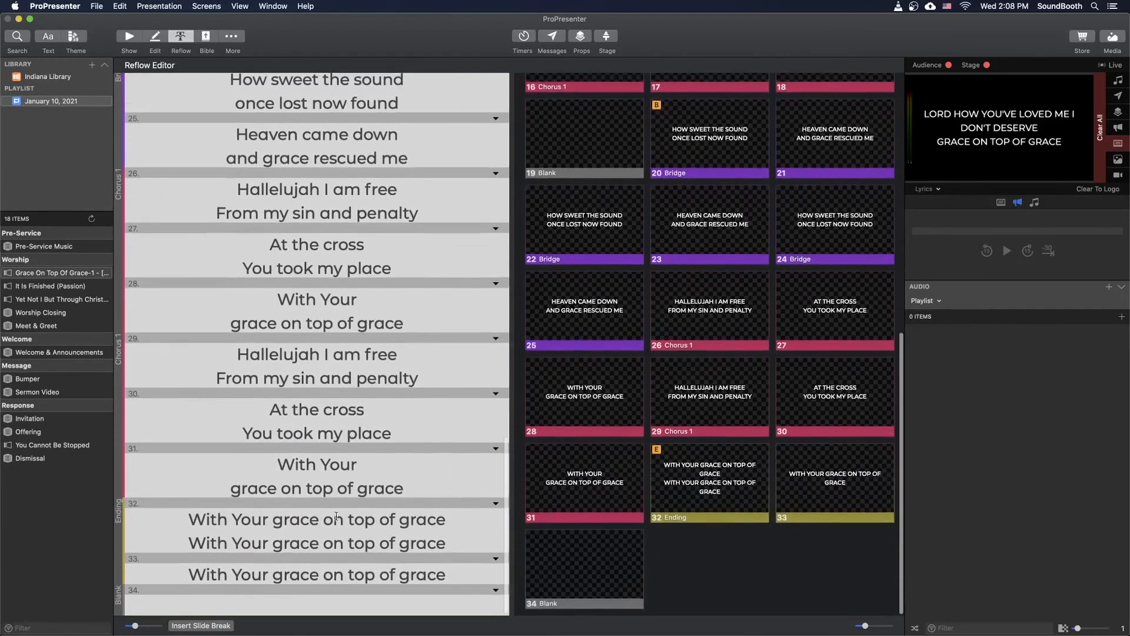
click(277, 521)
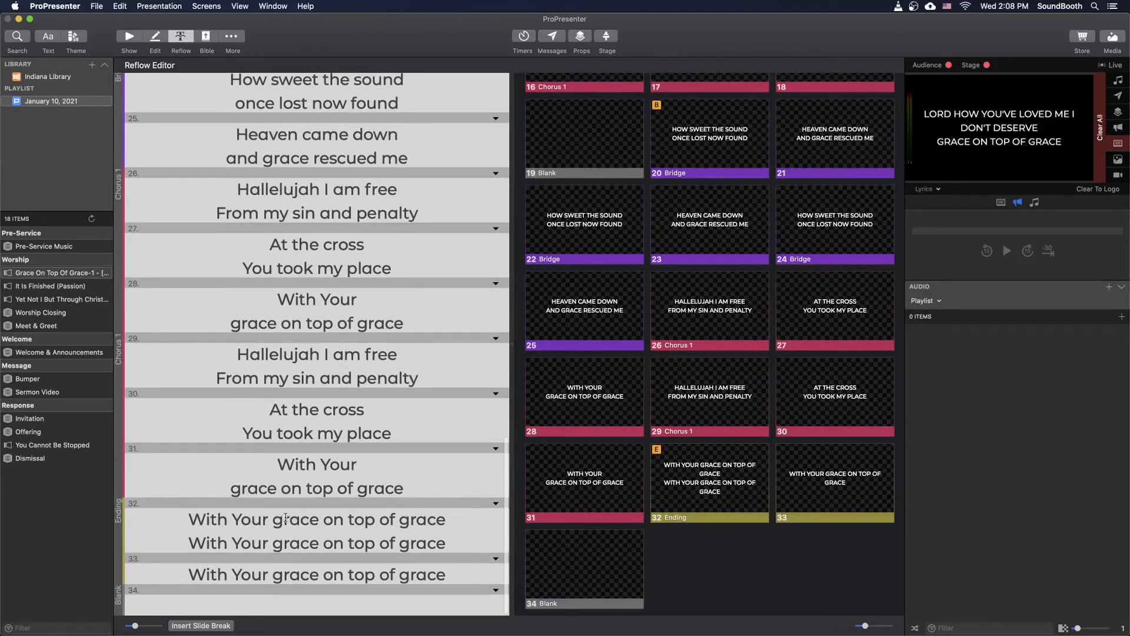
click(323, 519)
key(Return)
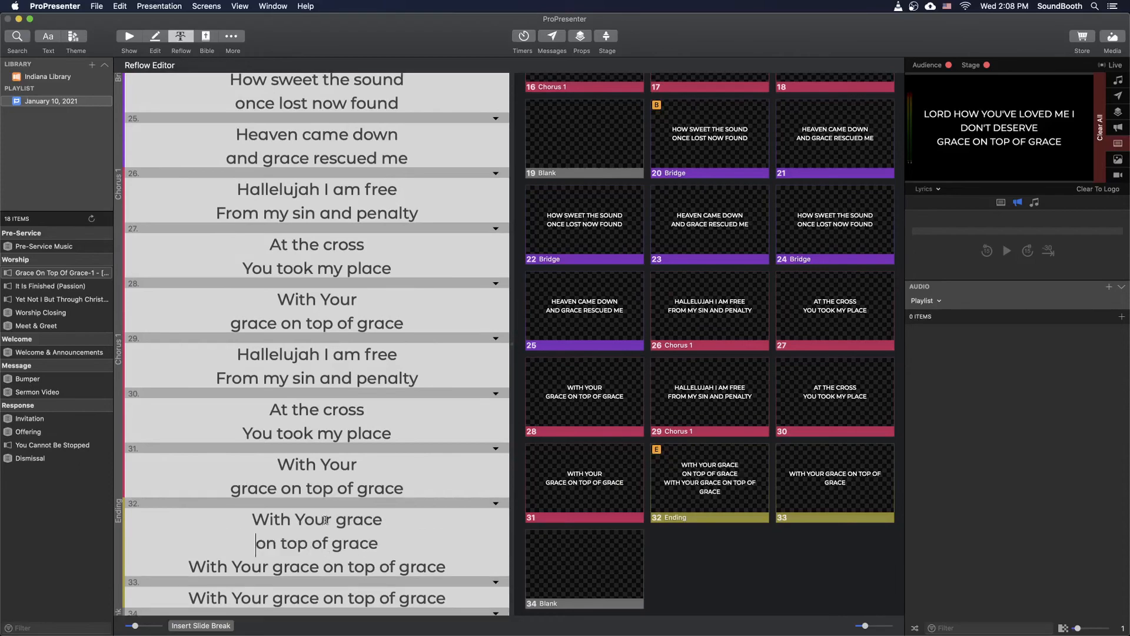
- Check how Chorus 1 splits "With Your grace on top of grace", and remove the line break after "With Your grace" in the Ending
scroll(324, 519, up, 15)
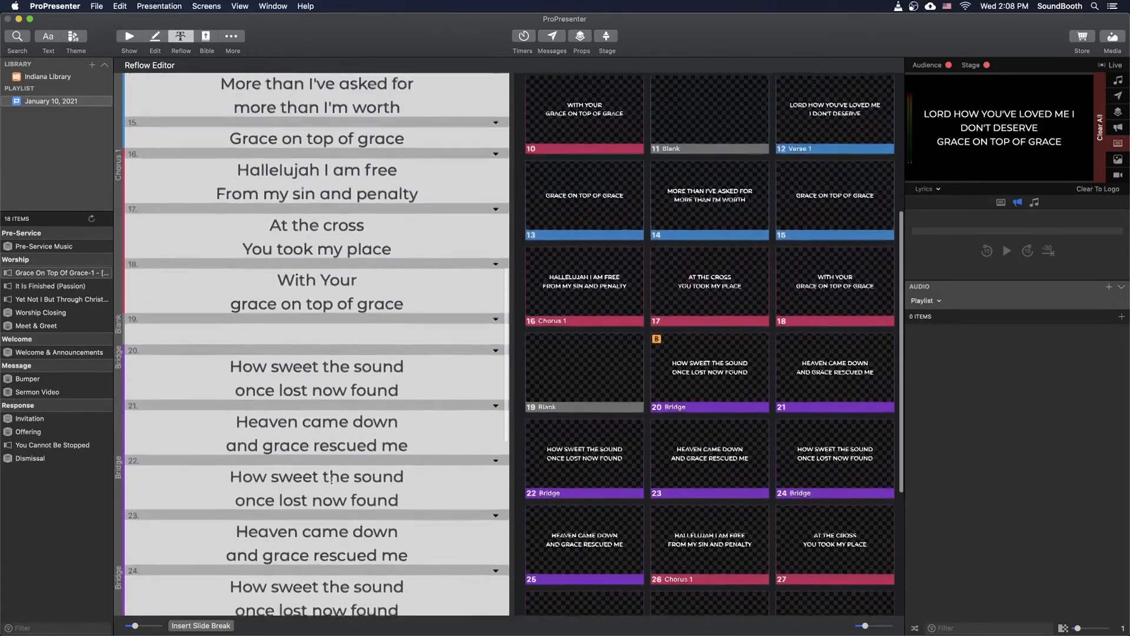
scroll(332, 480, up, 2)
drag(279, 346, 416, 371)
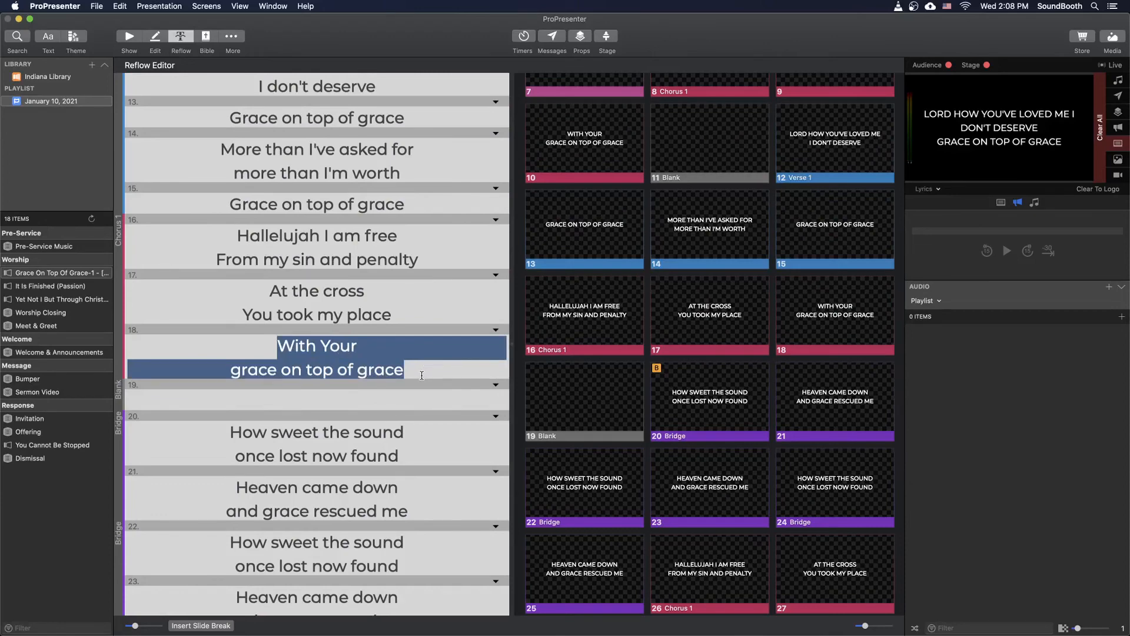
scroll(422, 376, down, 15)
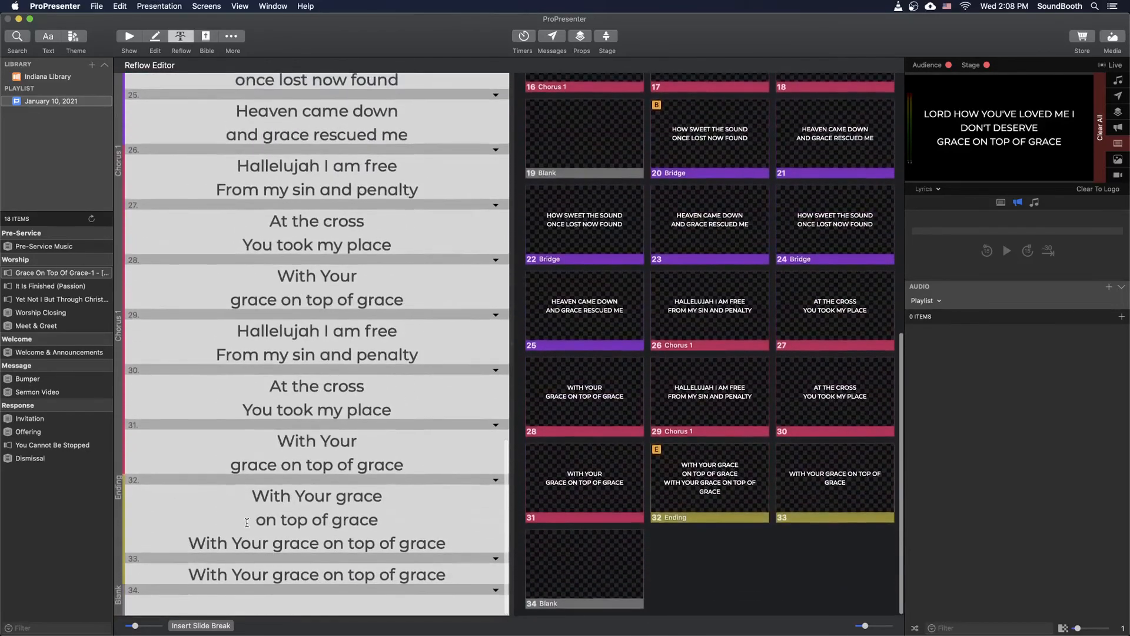
click(246, 522)
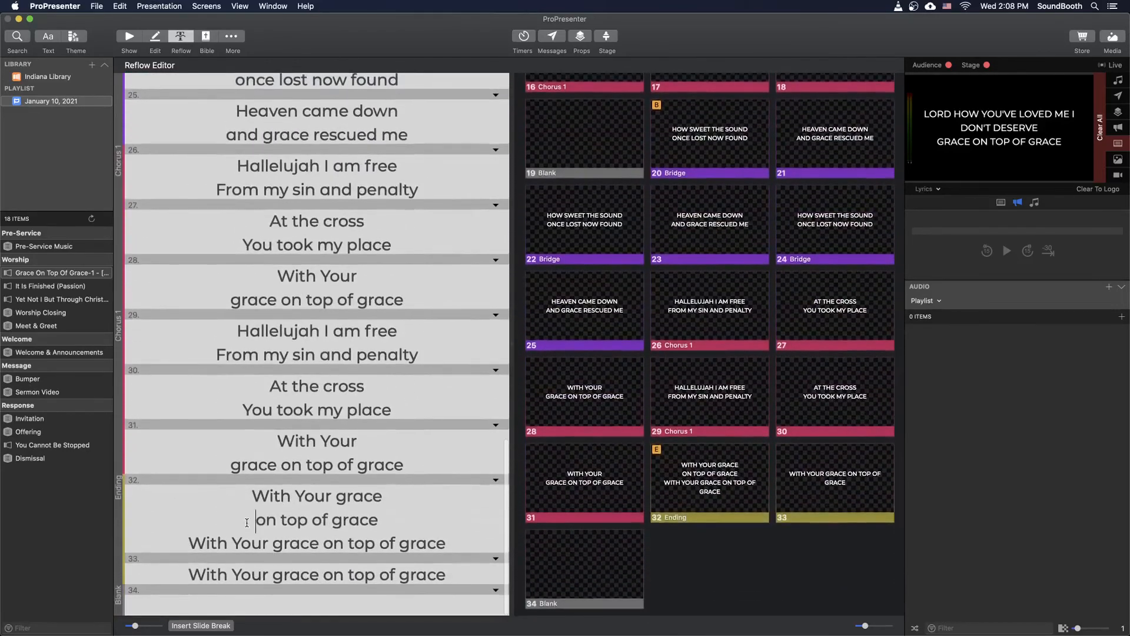
key(BackSpace)
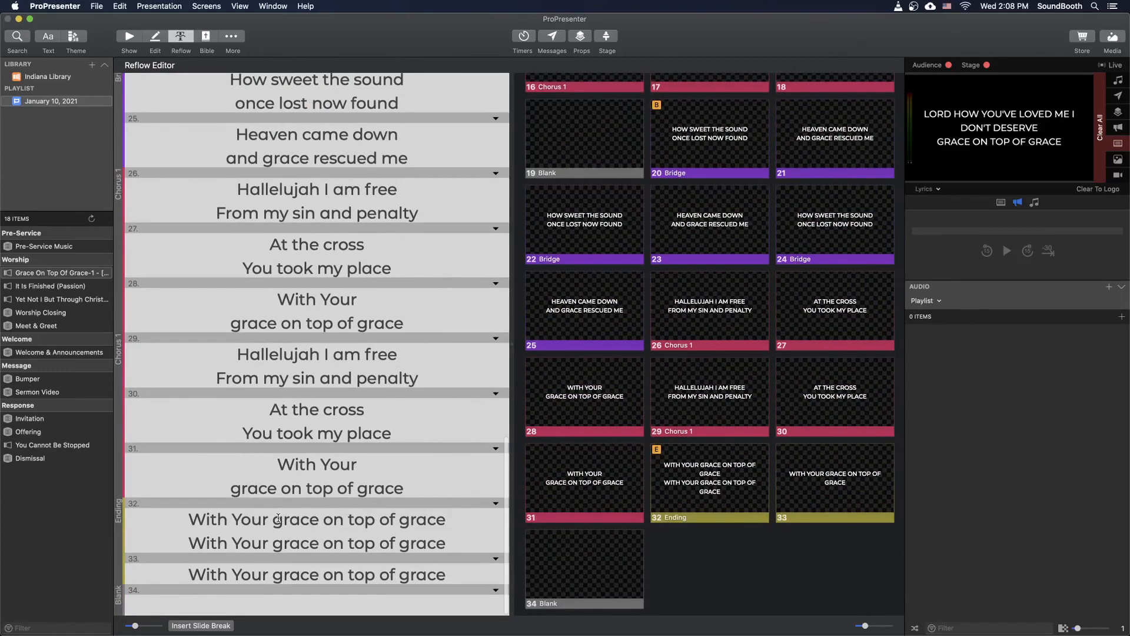
- Break all three Ending lines after "With Your" and insert a slide break so each repeat has its own slide
click(275, 520)
key(Return)
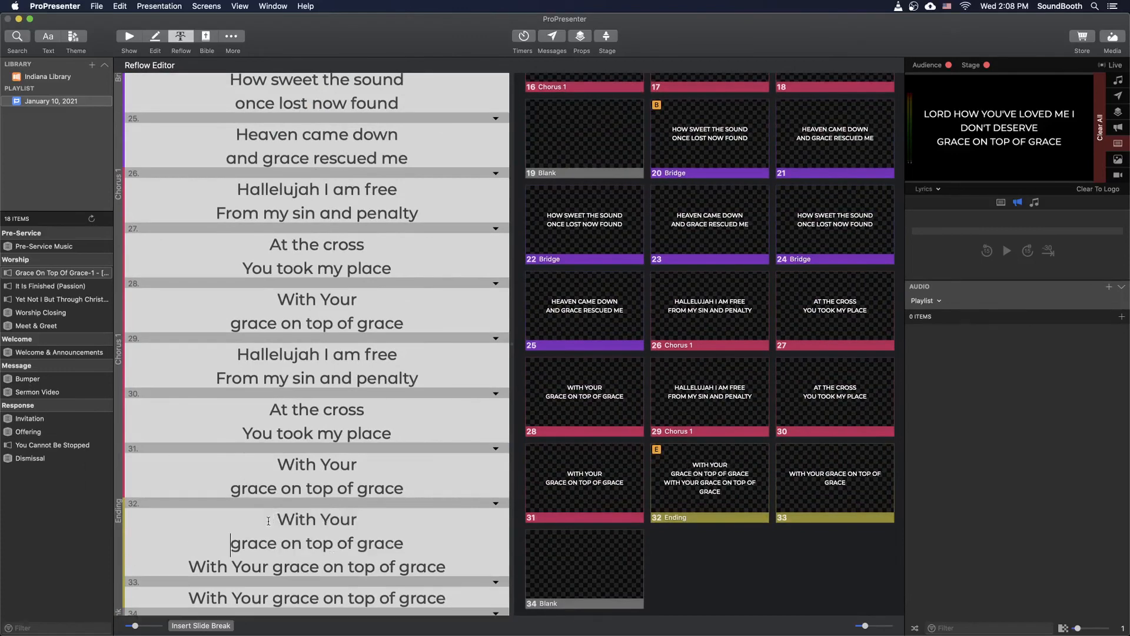
click(271, 565)
key(Return)
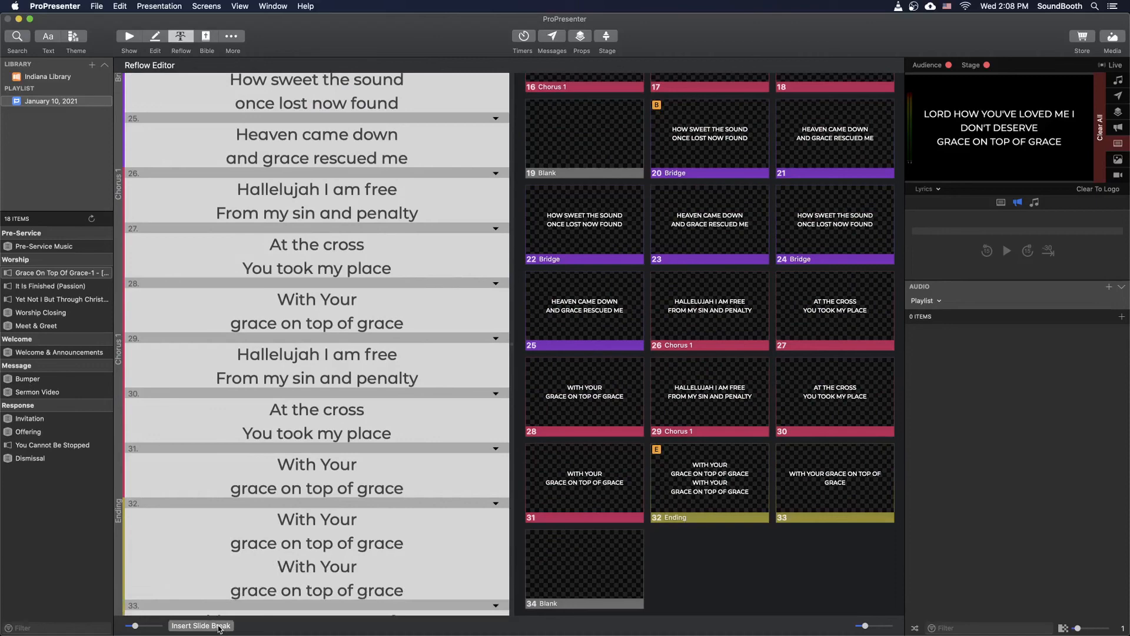
key(super+Return)
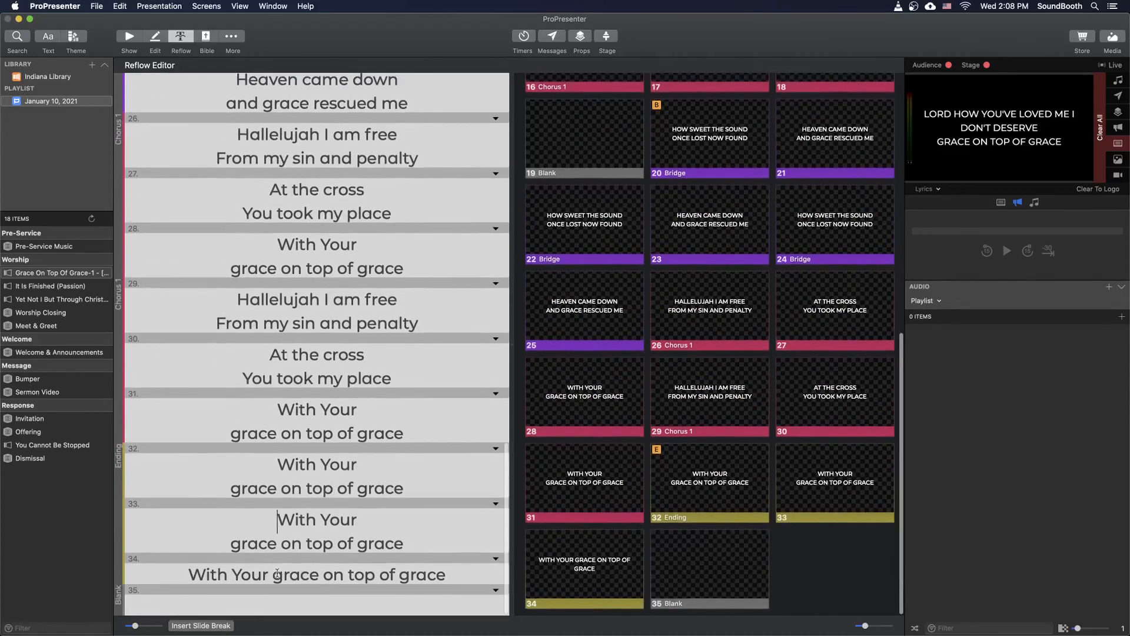
click(275, 574)
key(Return)
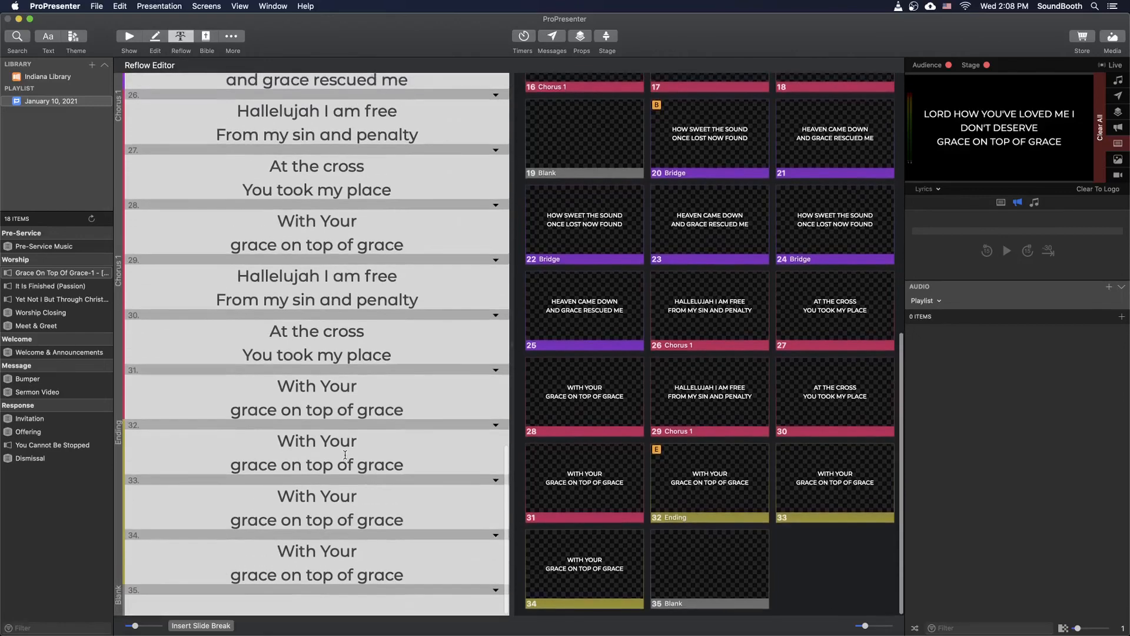
- Return to the Show view and review the reflowed slides of Grace On Top Of Grace through the Ending
scroll(345, 459, up, 10)
scroll(343, 450, up, 5)
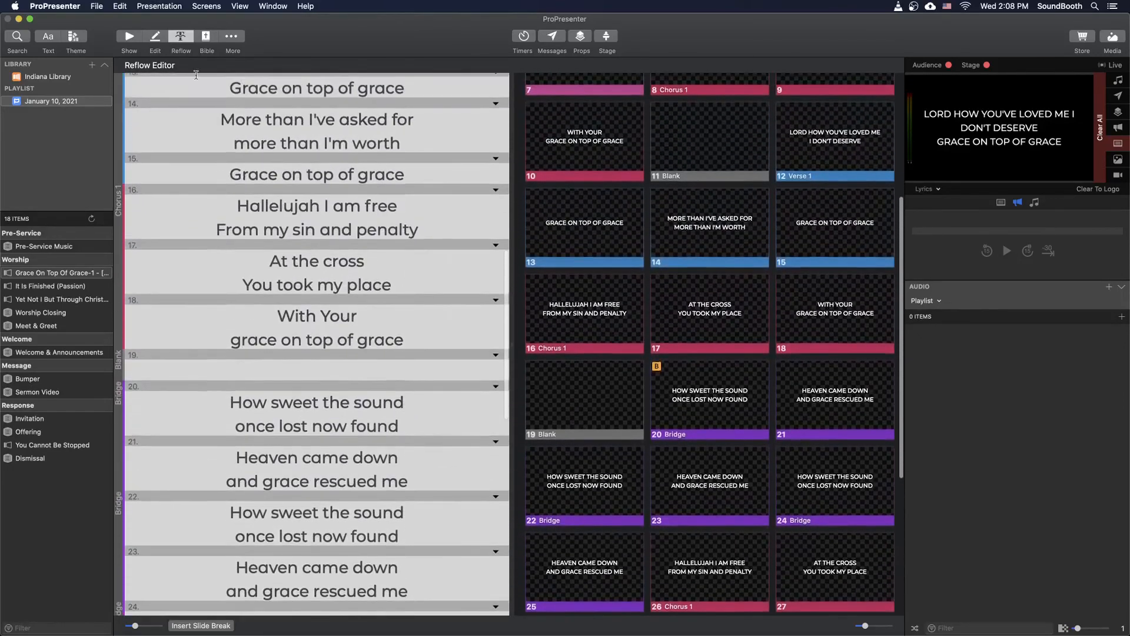
click(130, 36)
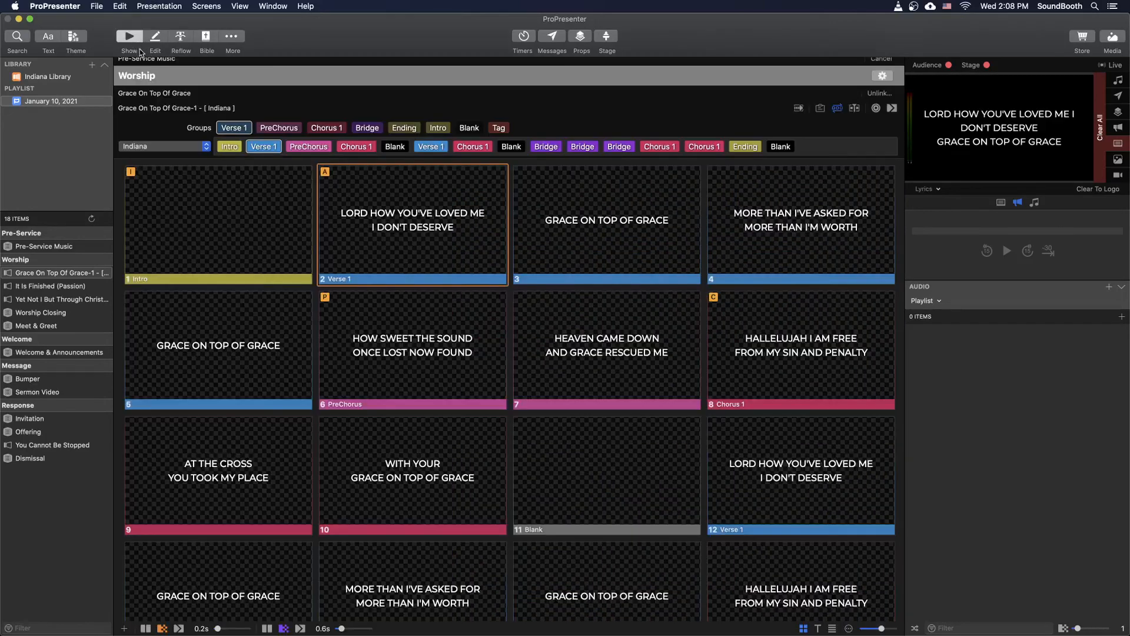
scroll(510, 327, down, 3)
scroll(510, 327, down, 3)
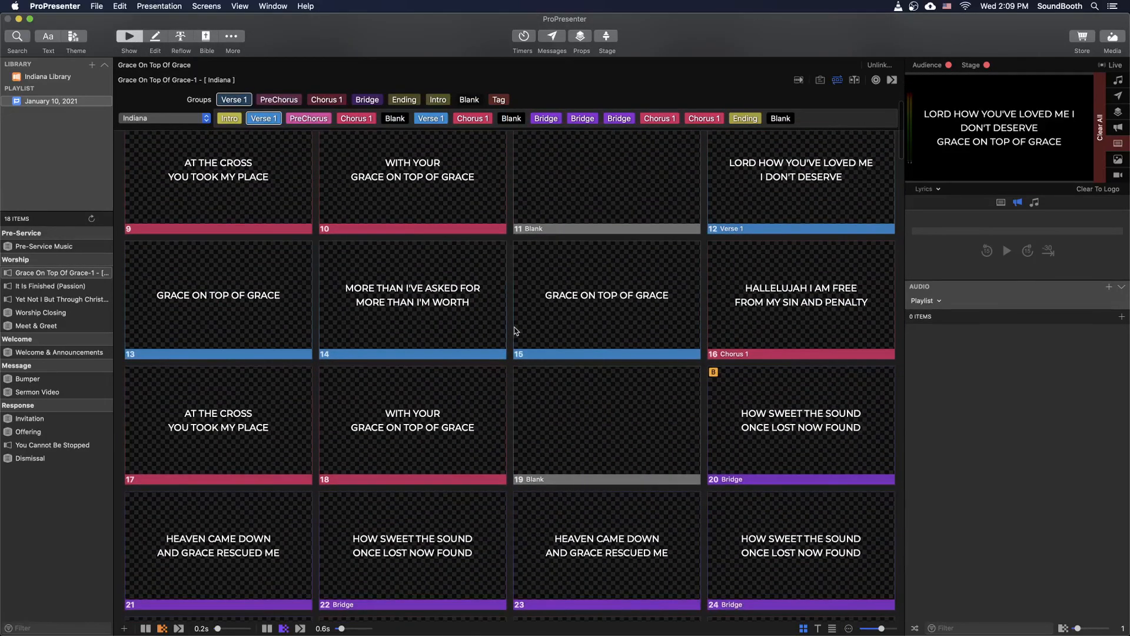
scroll(511, 331, down, 3)
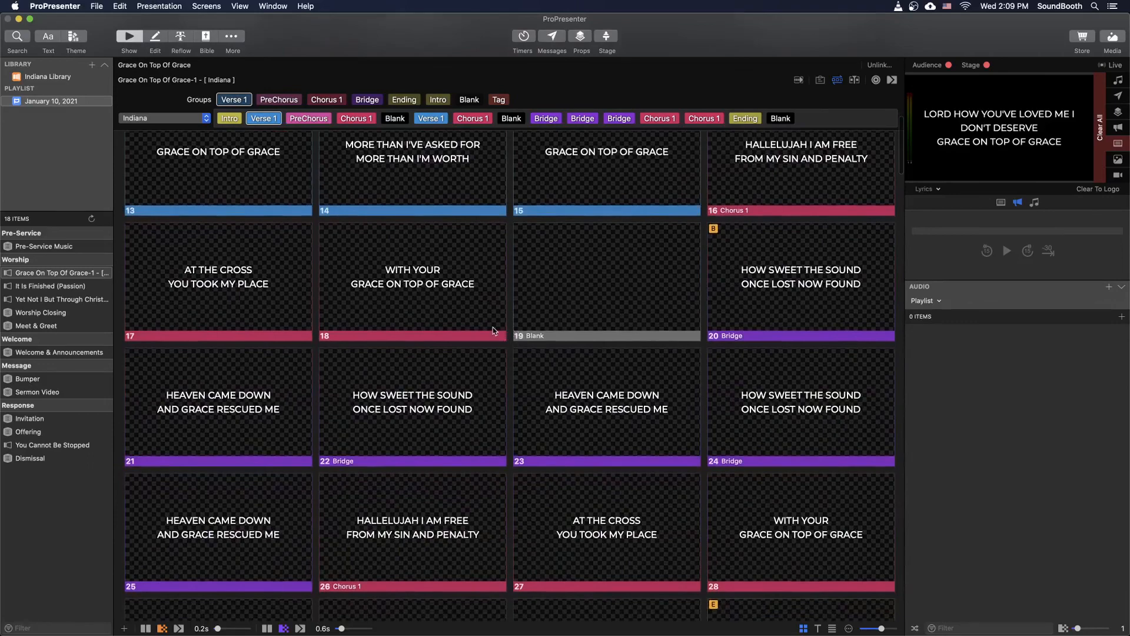
scroll(492, 331, down, 3)
scroll(492, 331, down, 4)
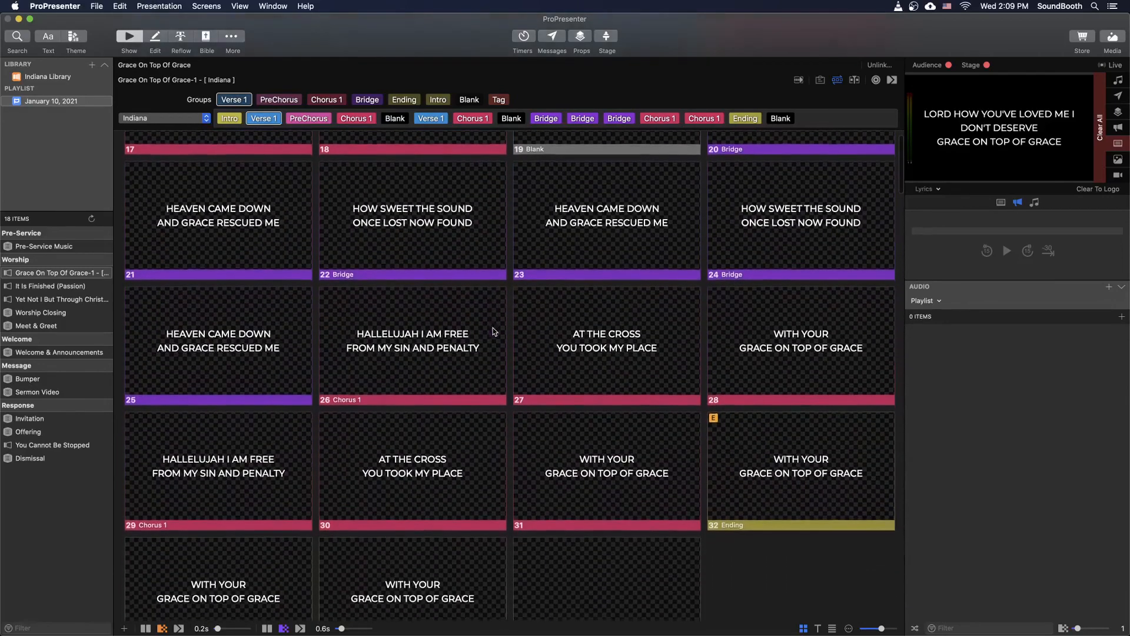
scroll(492, 332, up, 9)
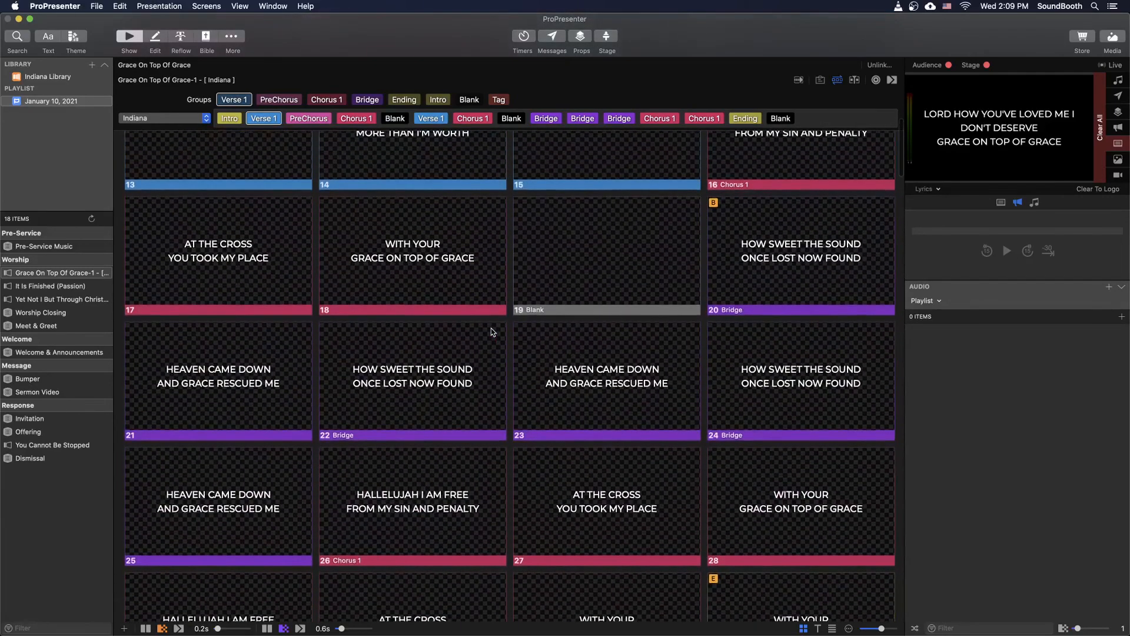
scroll(492, 334, up, 3)
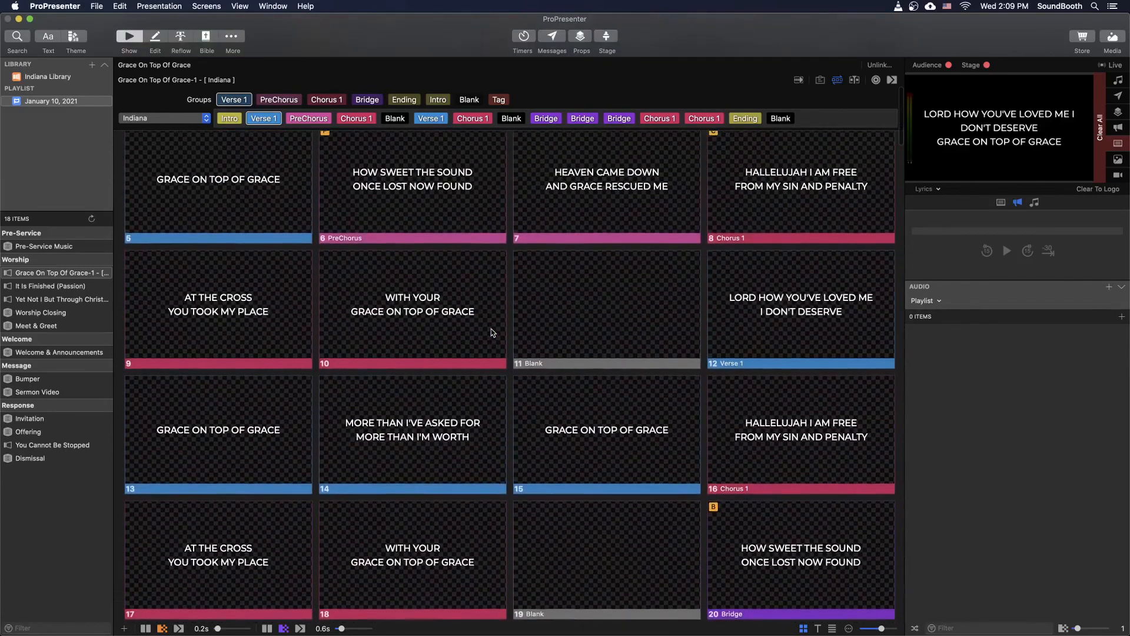